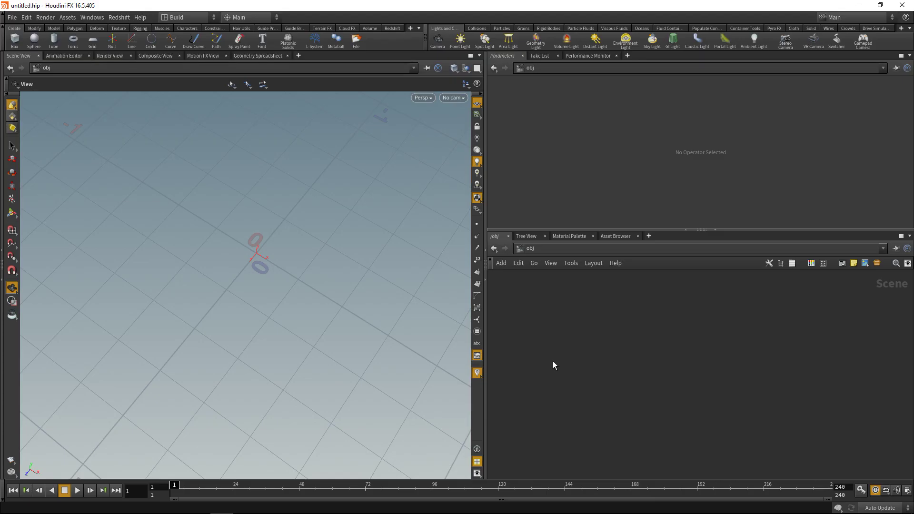
- Create a grid object and go inside it
key("Tab")
type("grid")
key("Return")
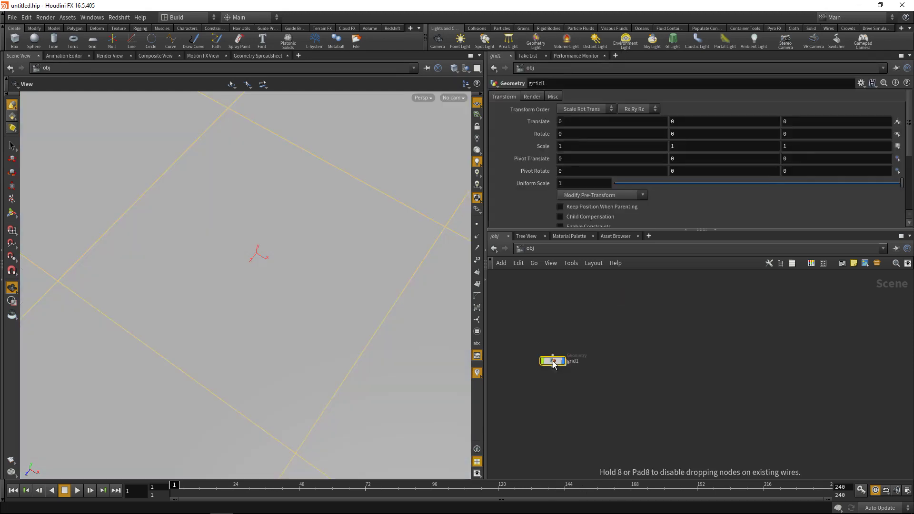
key("Return")
- Set the grid to size 1 with 70 rows and 60 columns
left_click(562, 134)
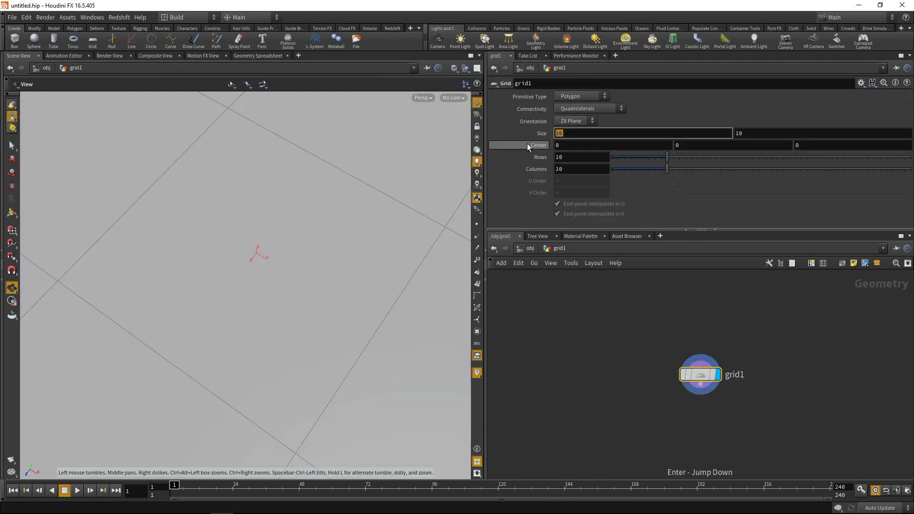
type("1")
key("Return")
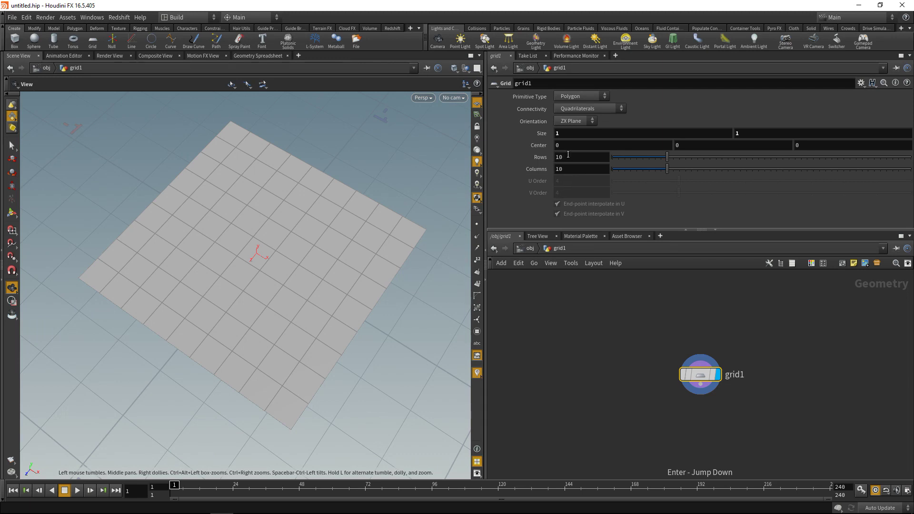
left_click(568, 154)
type("70")
key("Tab")
type("60")
key("Return")
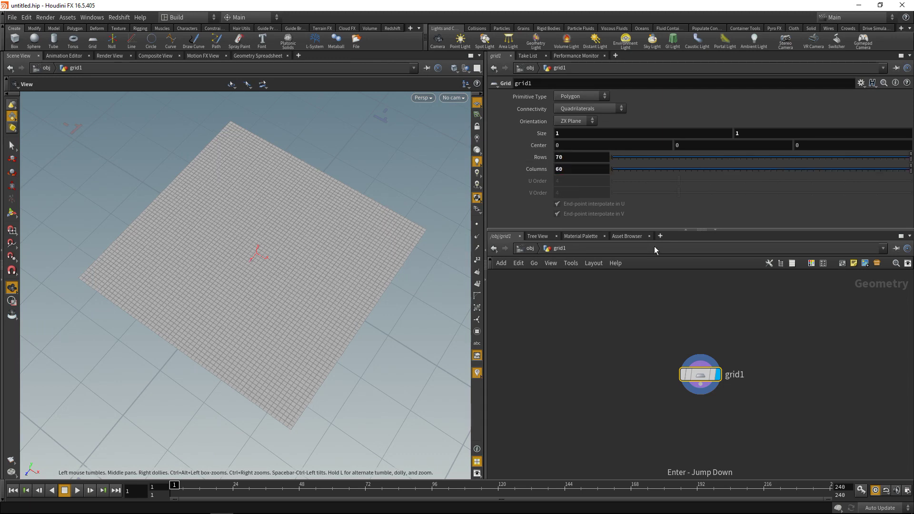
- Add a Box node beside grid1
key("Tab")
type("box")
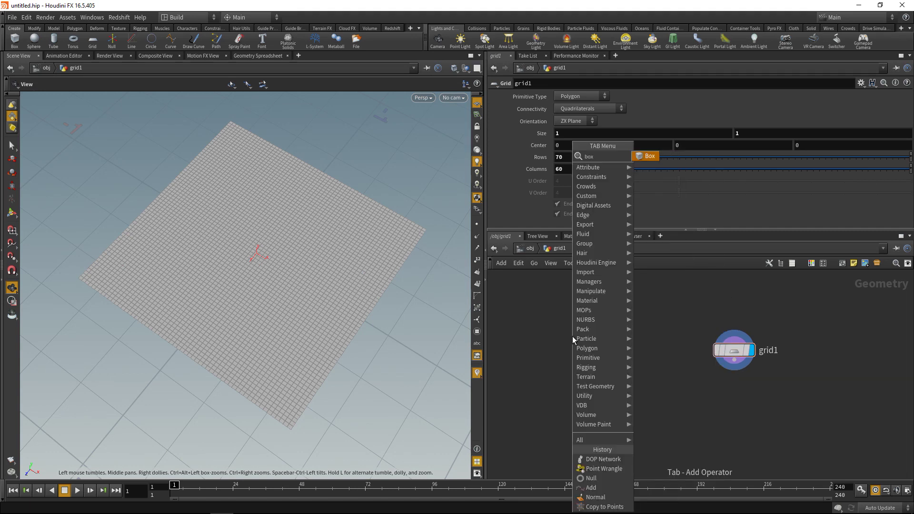
key("Return")
left_click(573, 351)
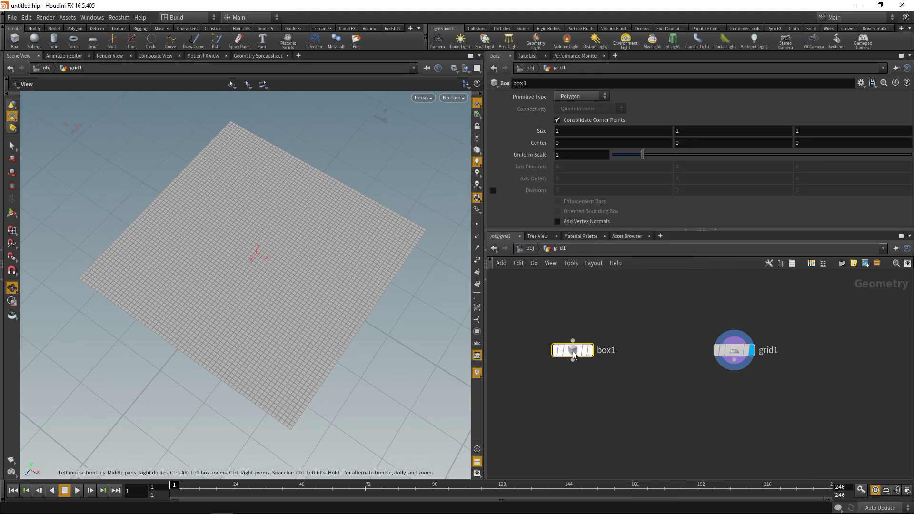
mouse_move(573, 354)
- Give the box a size of 3, .5, 8 and a uniform scale of 0.005
double_click(561, 130)
type("3")
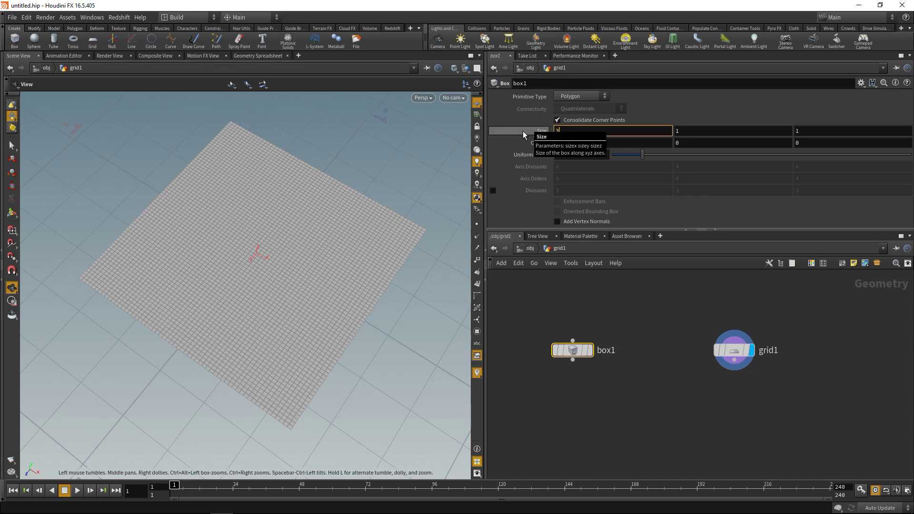
key("Tab")
type(".5")
key("Tab")
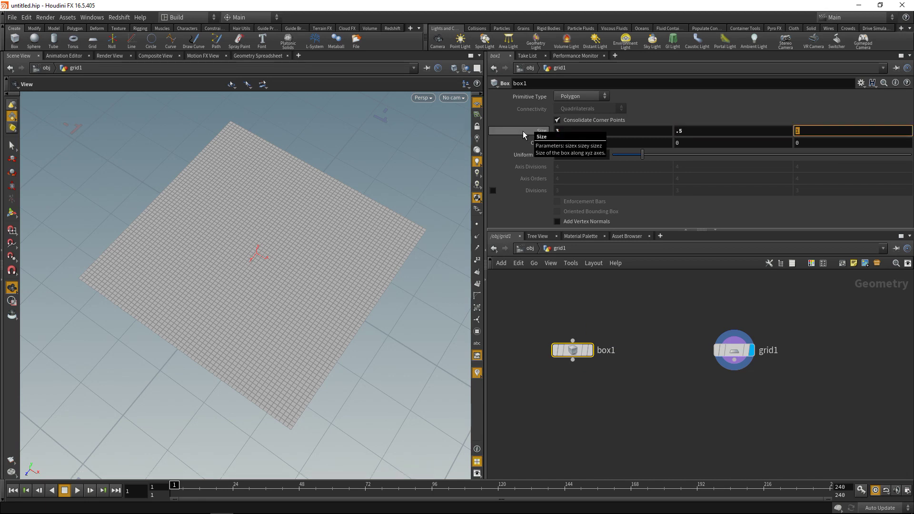
type("8")
key("Return")
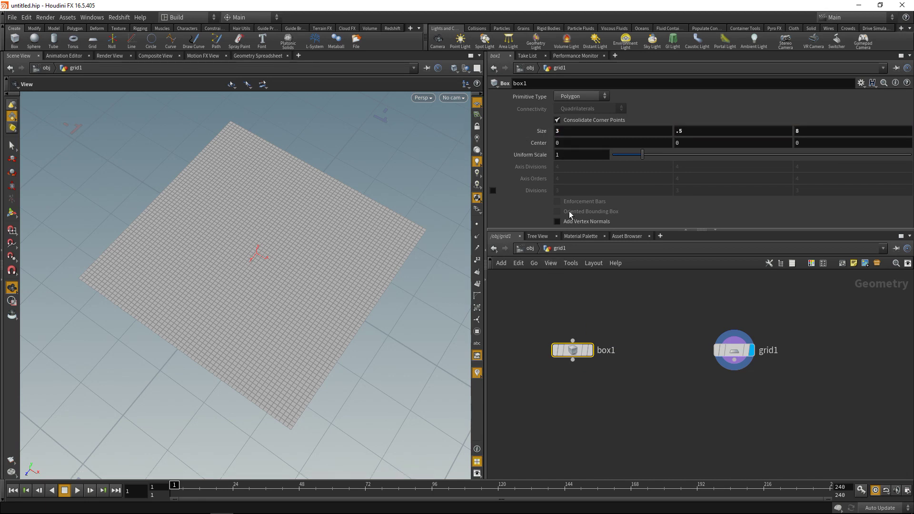
double_click(572, 155)
type("0.00")
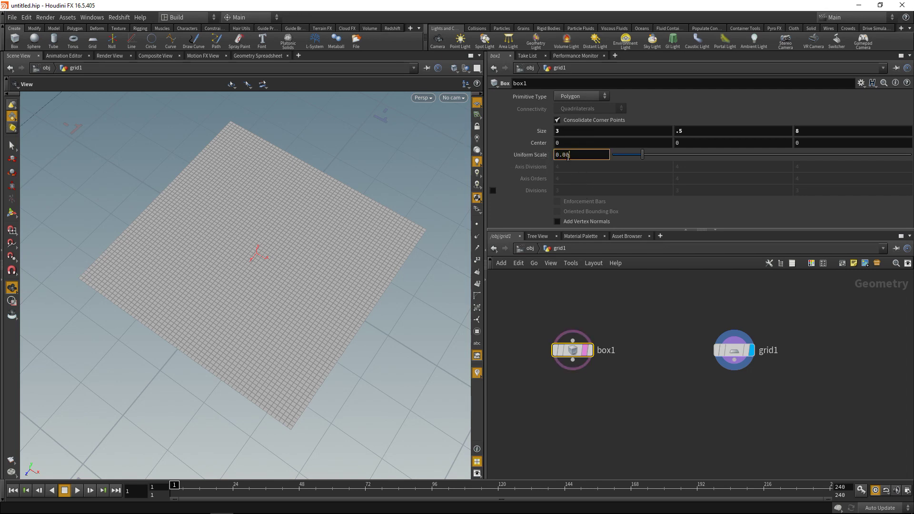
type("5")
key("Return")
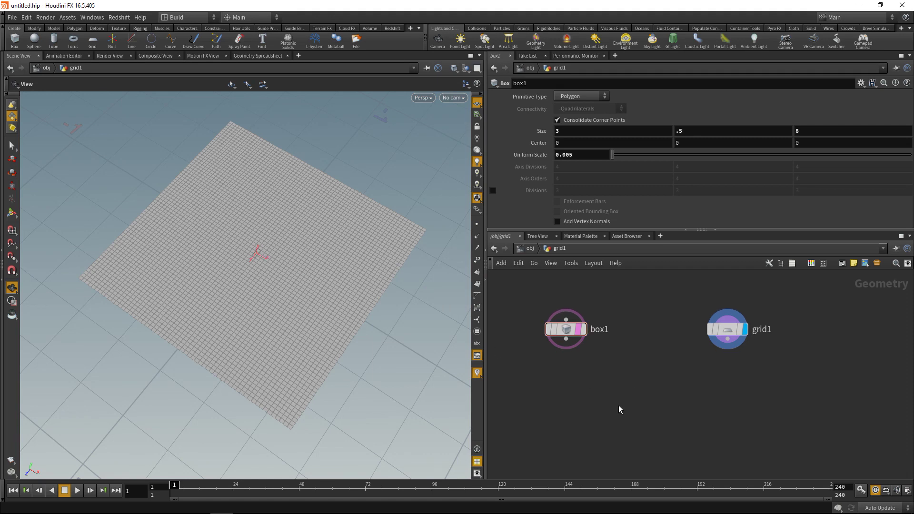
- Add a Normal node wired under box1
key("Tab")
type("normal")
key("Return")
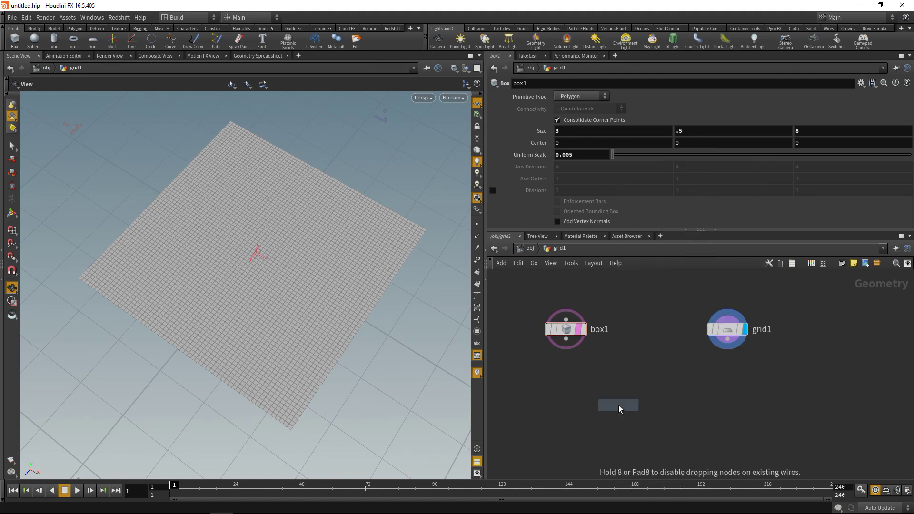
left_click(618, 404)
left_click_drag(618, 394, 565, 340)
- Copy normal1 onto grid1's points with Copy to Points and display the result
key("l")
key("Tab")
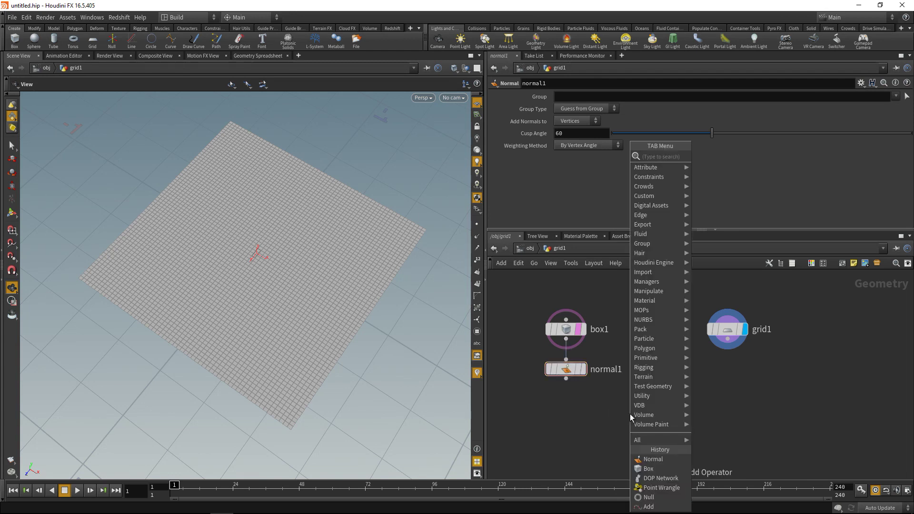
type("copy to")
key("Return")
left_click(629, 414)
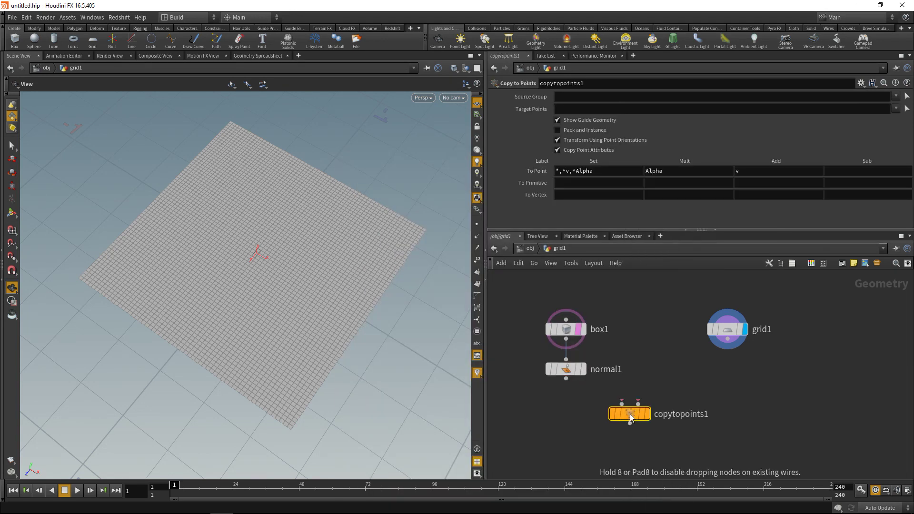
left_click(566, 378)
left_click(621, 403)
left_click(727, 338)
left_click(638, 404)
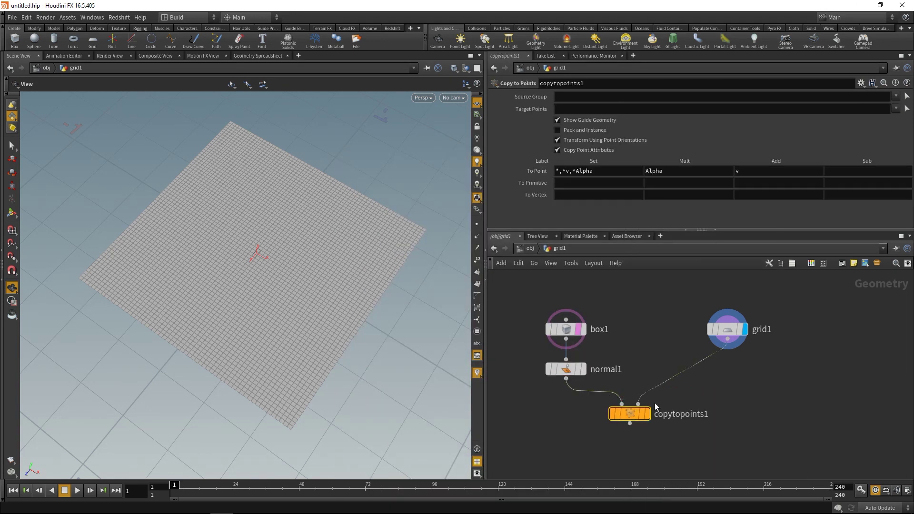
left_click(649, 414)
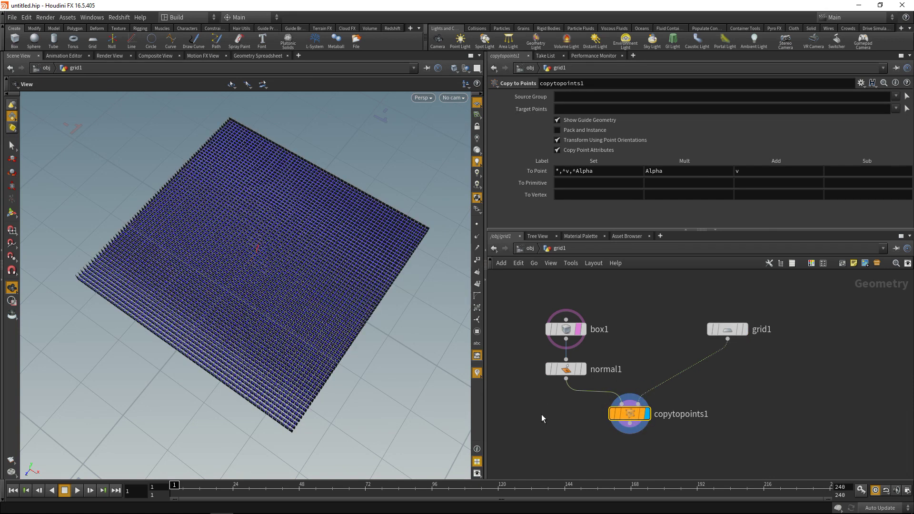
- End the chain in a null named OUT_Packed_Prims
key("Tab")
type("nu")
key("Return")
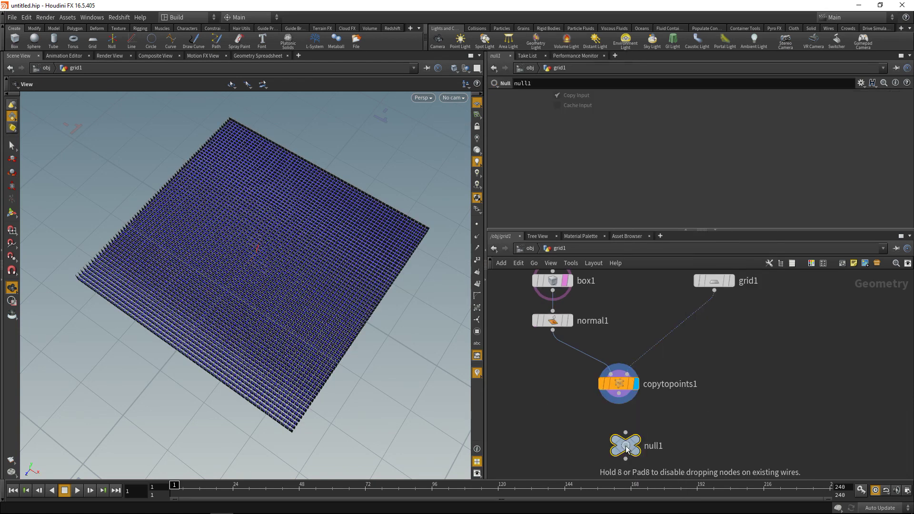
left_click(619, 429)
type("OUT_")
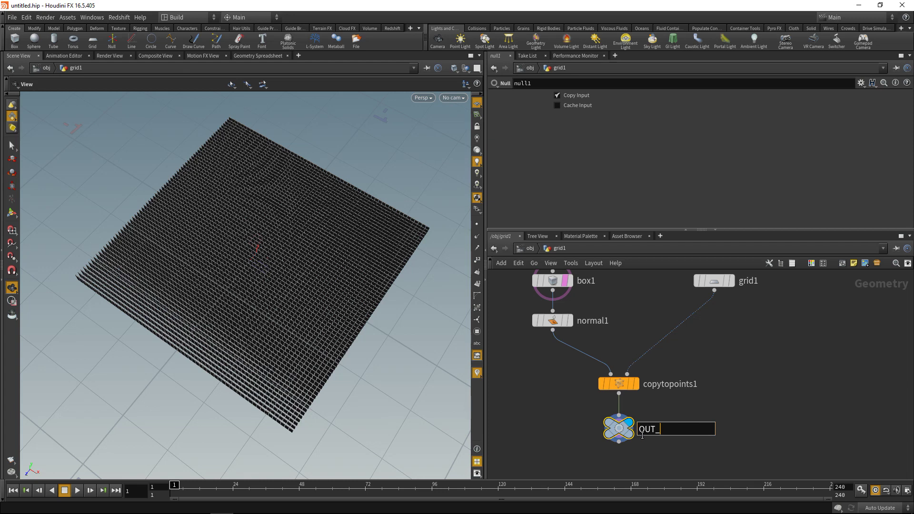
type("Packed_Prims")
key("Return")
scroll(642, 376, "down", 2)
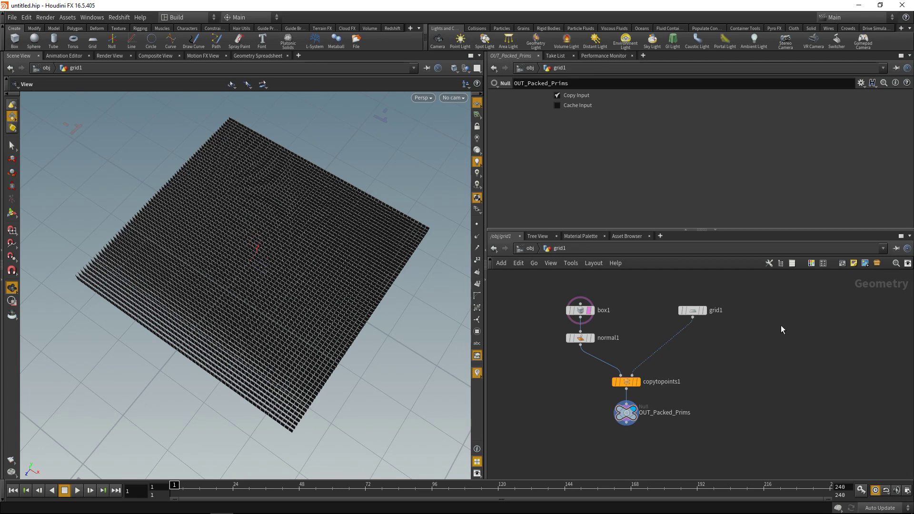
left_click_drag(752, 356, 682, 301)
- Branch an Add node off grid1 that deletes geometry but keeps the points
key("Tab")
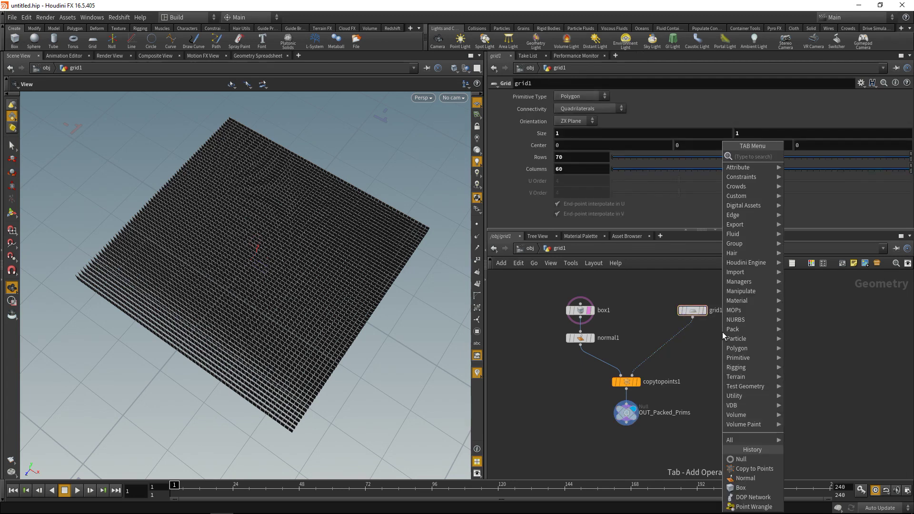
type("add")
key("Return")
left_click(722, 332)
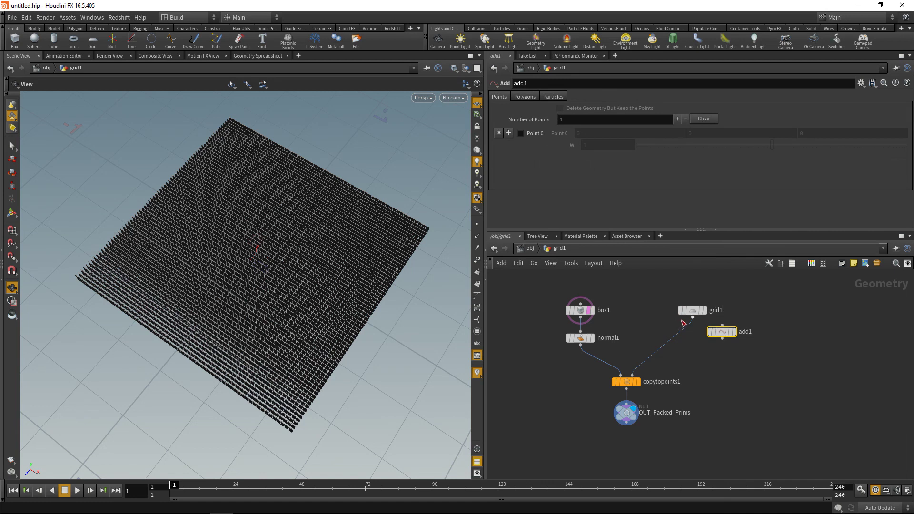
left_click(733, 332)
left_click(574, 109)
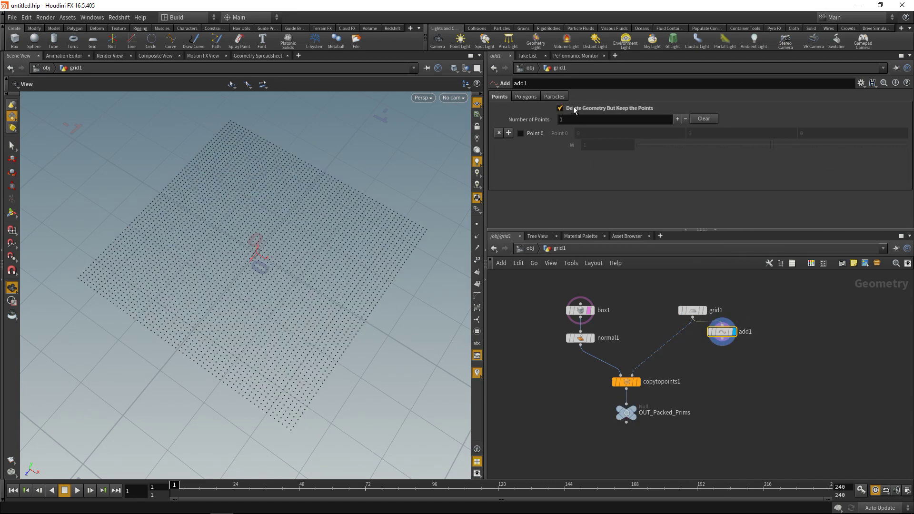
left_click_drag(720, 339, 720, 345)
- Append a Point Wrangle with int newpt = addpoint(0, v@P); and check the doubled point count
key("Tab")
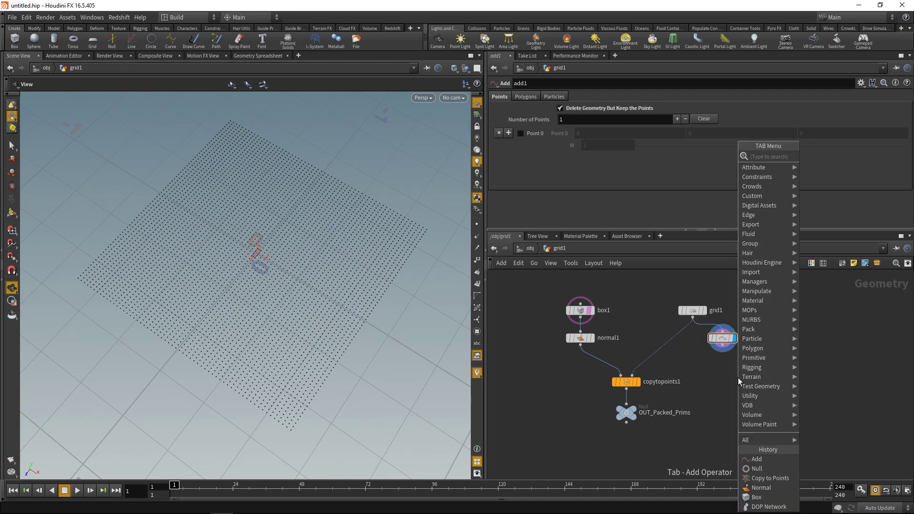
type("point wrangle")
key("Return")
left_click(738, 371)
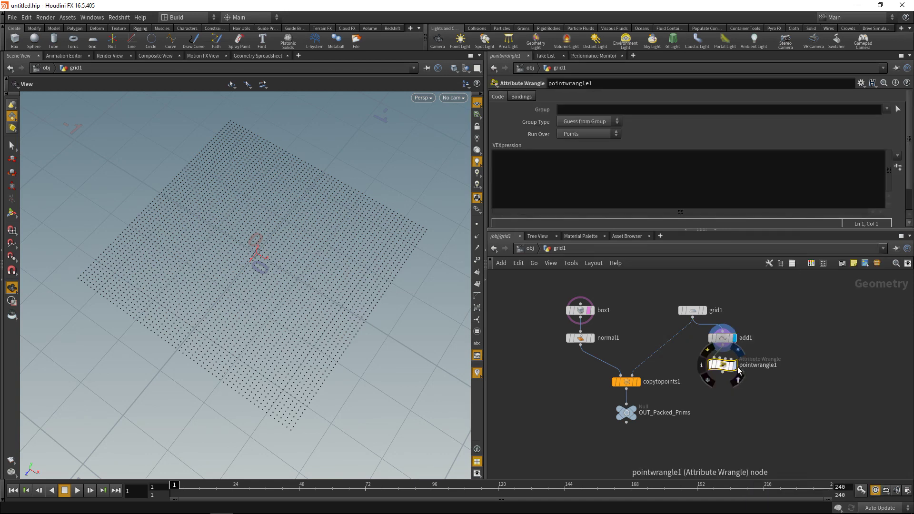
left_click(634, 193)
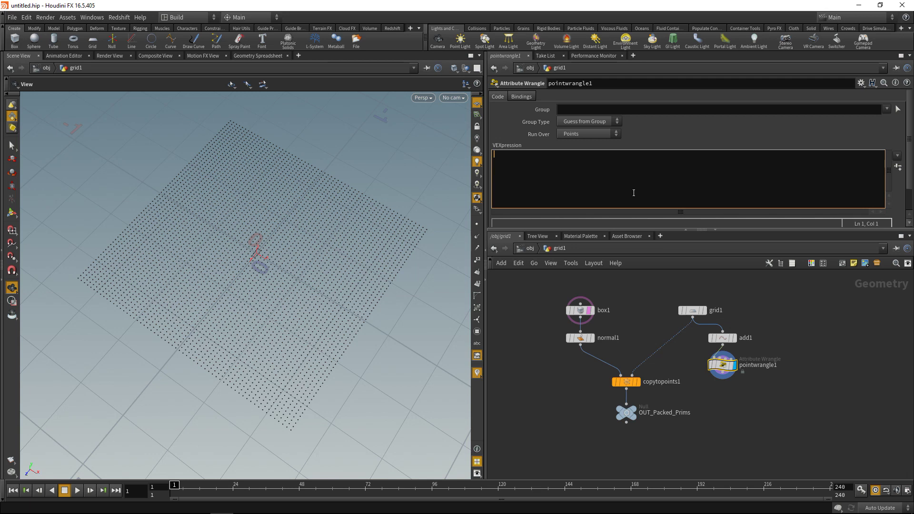
type("int newpt = addpo")
key("Return")
type("(0, );")
key("Left")
key("Left")
type("0, v@P")
middle_click(722, 364)
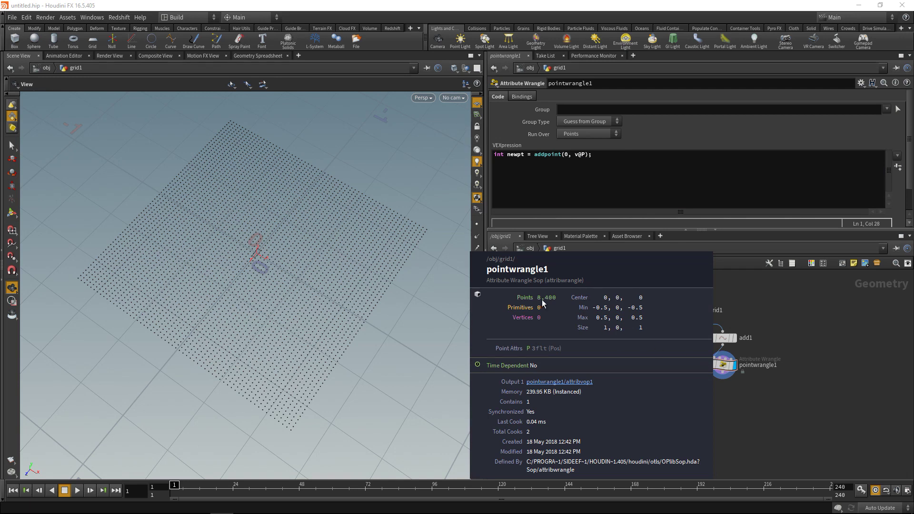
middle_click(721, 337)
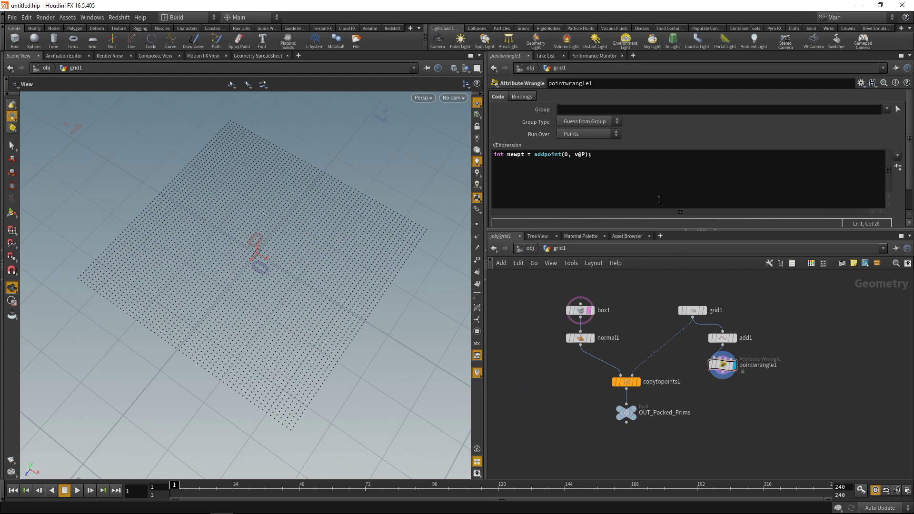
left_click(630, 168)
key("Return")
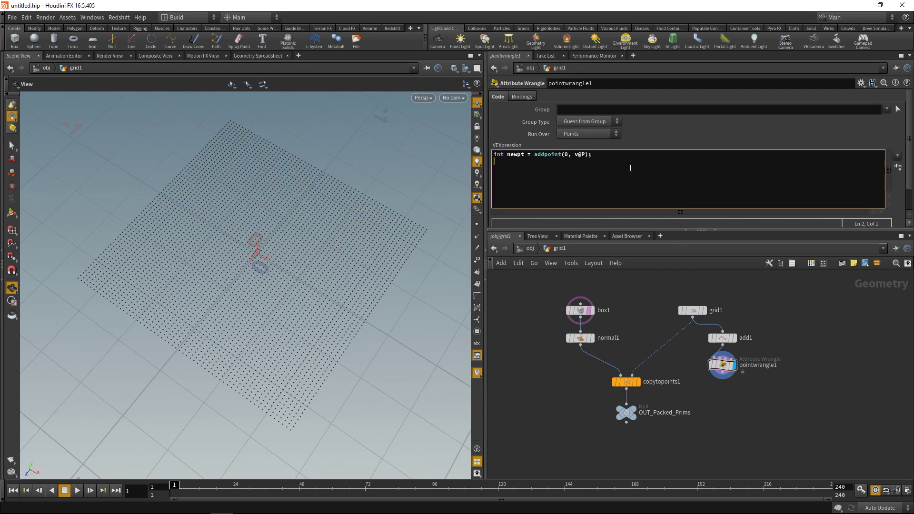
type("int newprim = addp")
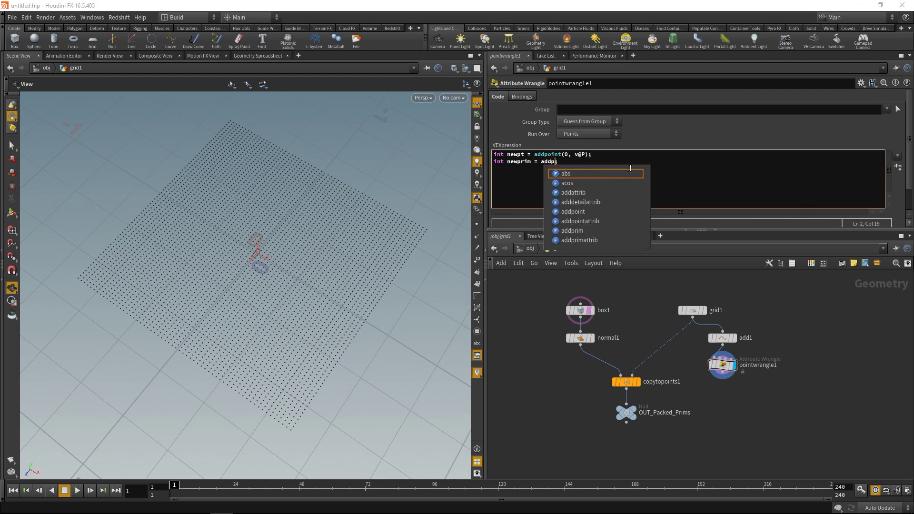
type("rim(0")
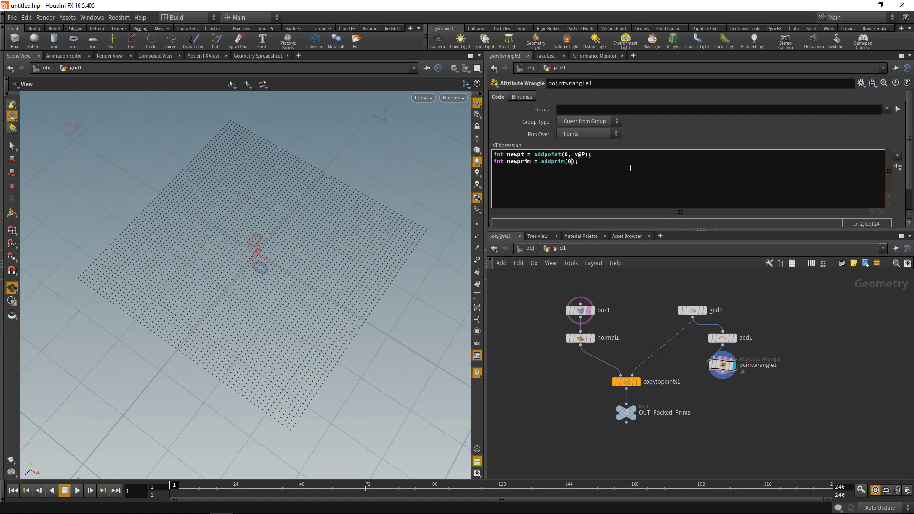
type(", \"polyline\", @ptnum, newpt")
left_click(776, 419)
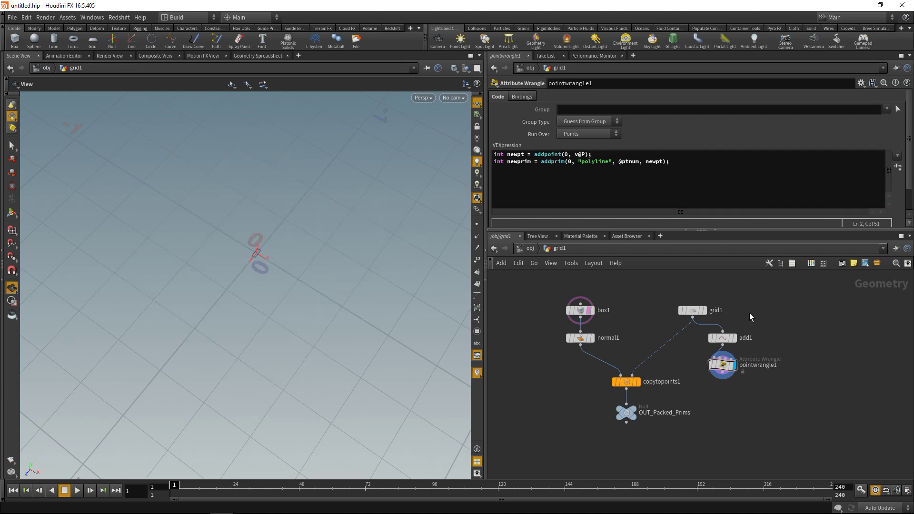
left_click(476, 284)
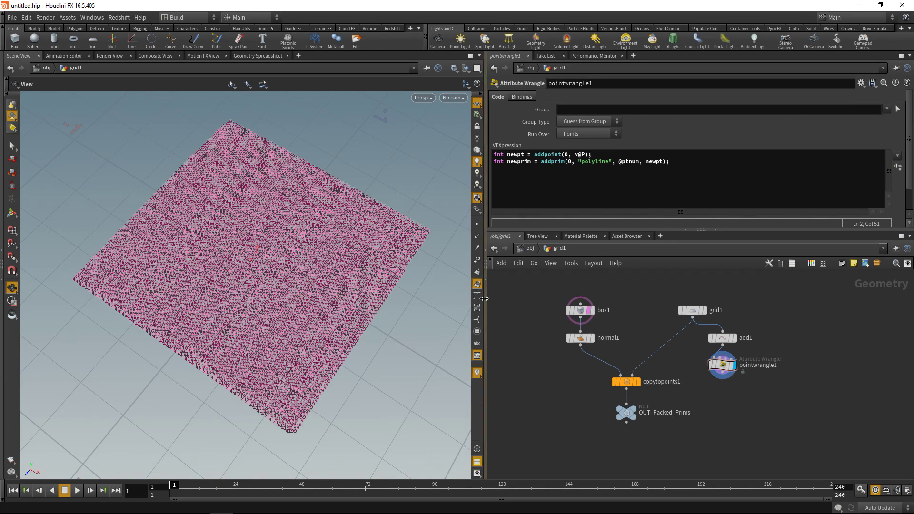
left_click(476, 285)
left_click(544, 186)
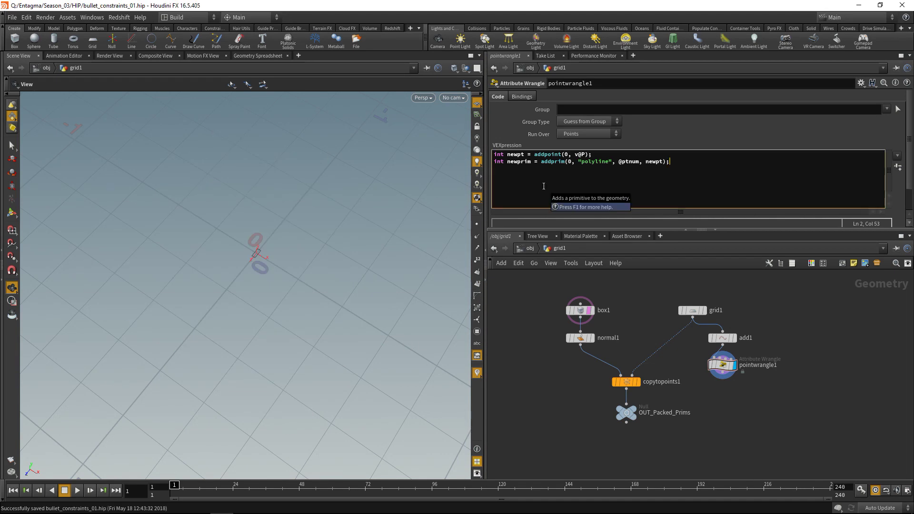
key("Return")
key("Return")
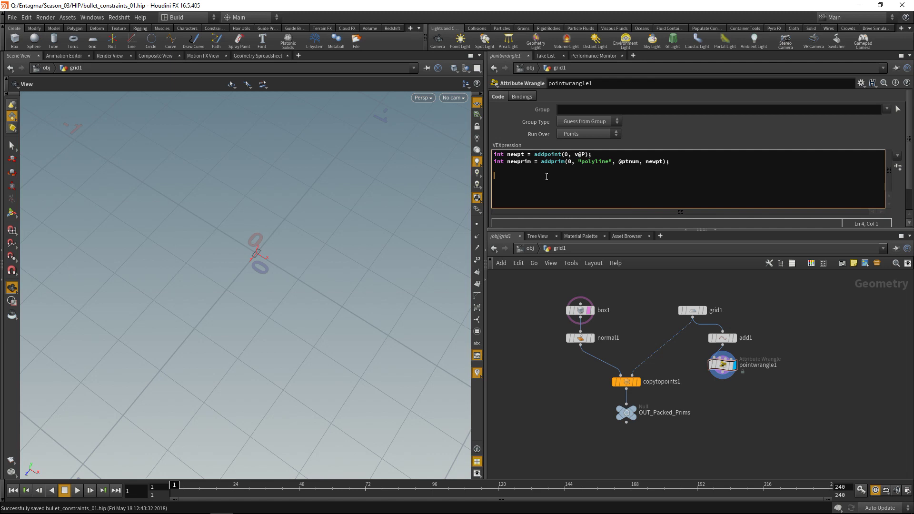
type("string conname = \"stick_\"")
type("+ itoa(@ptnum)")
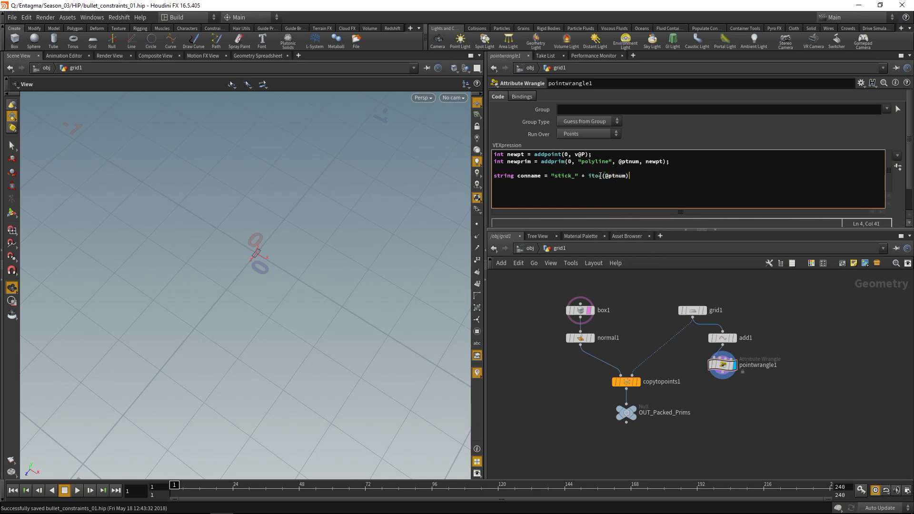
type(";")
left_click_drag(778, 401, 709, 360)
- Open the Geometry Spreadsheet and add setpointattrib(0, "name", newpt, conname) to the wrangle
left_click(275, 57)
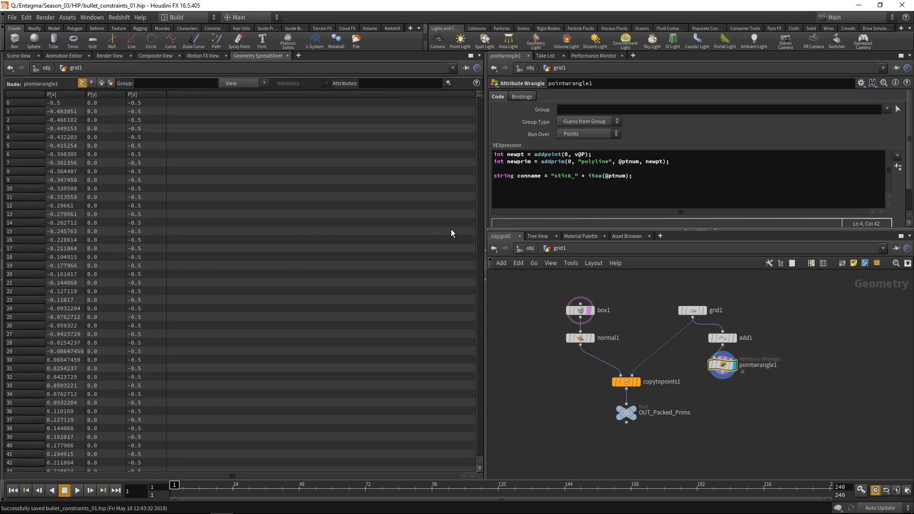
left_click(657, 182)
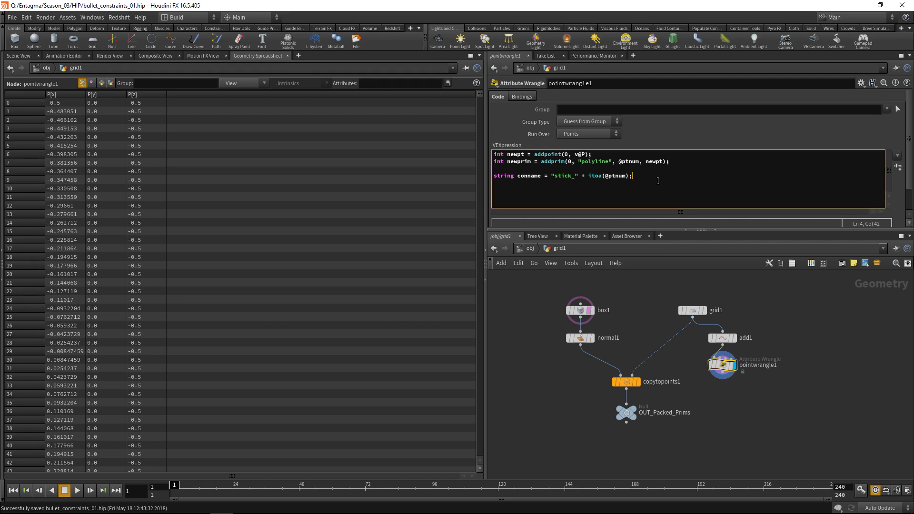
key("Return")
key("Return")
type("setpointattrib")
type("(")
type("0, ")
type("\"name")
type("\", n")
type("ewpt, ")
type("connam")
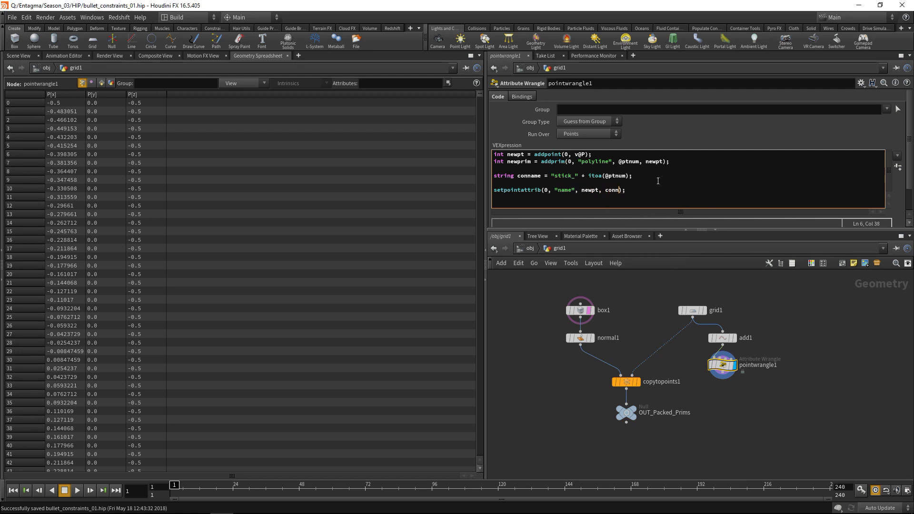
type("e")
left_click_drag(479, 100, 474, 463)
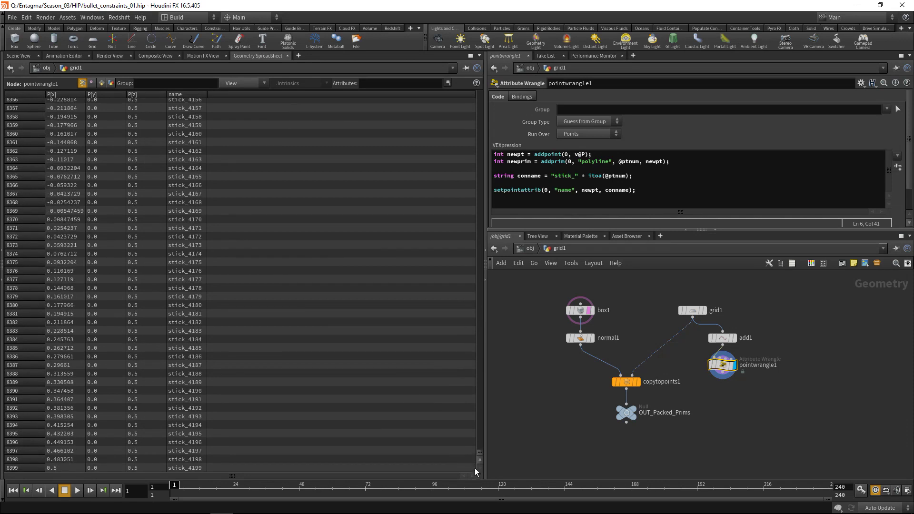
- Add setprimattrib(0, "constraint_name", newprim, "Pin"); and inspect the primitive attributes
left_click(674, 193)
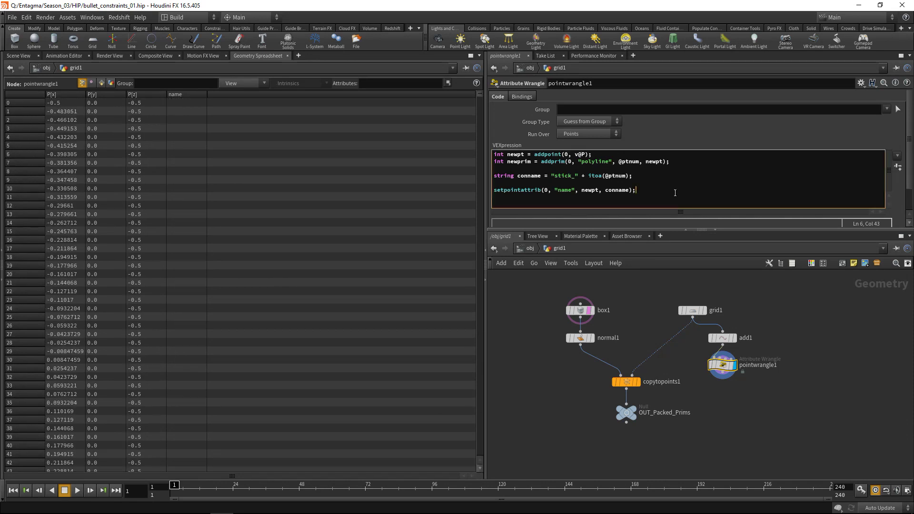
key("Return")
type("setprim")
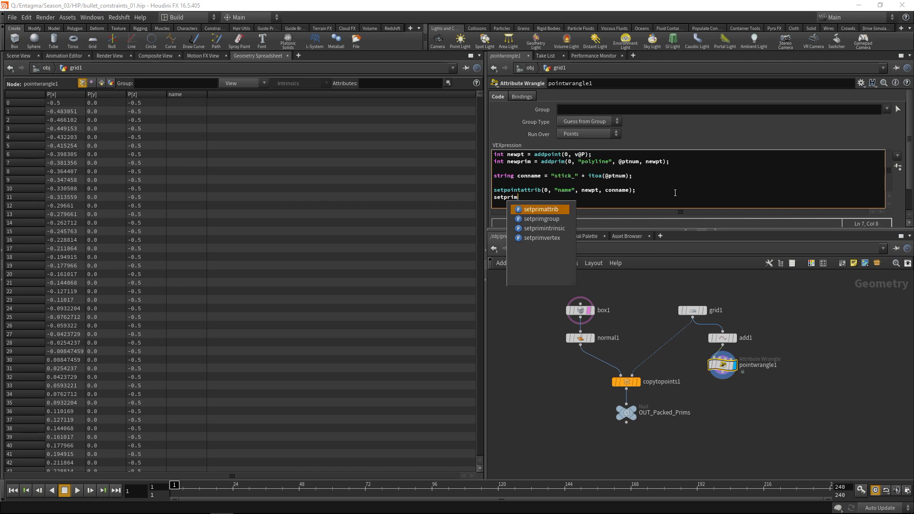
key("Return")
type("();")
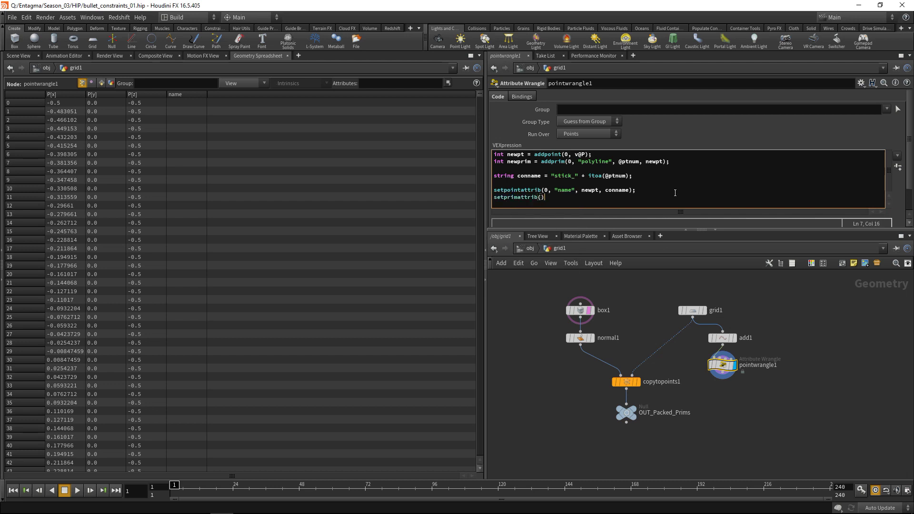
key("Left")
type("0, \"constraint_name\", newprim, \"Pin\"")
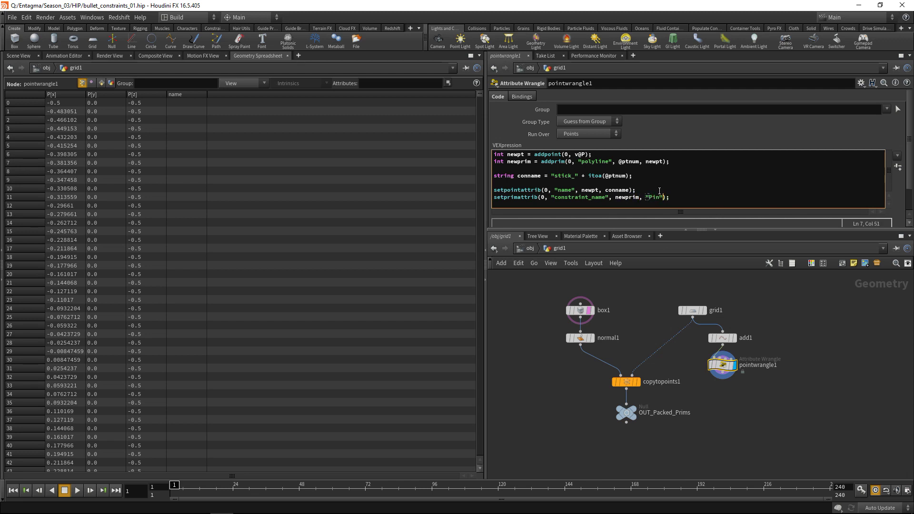
left_click(101, 83)
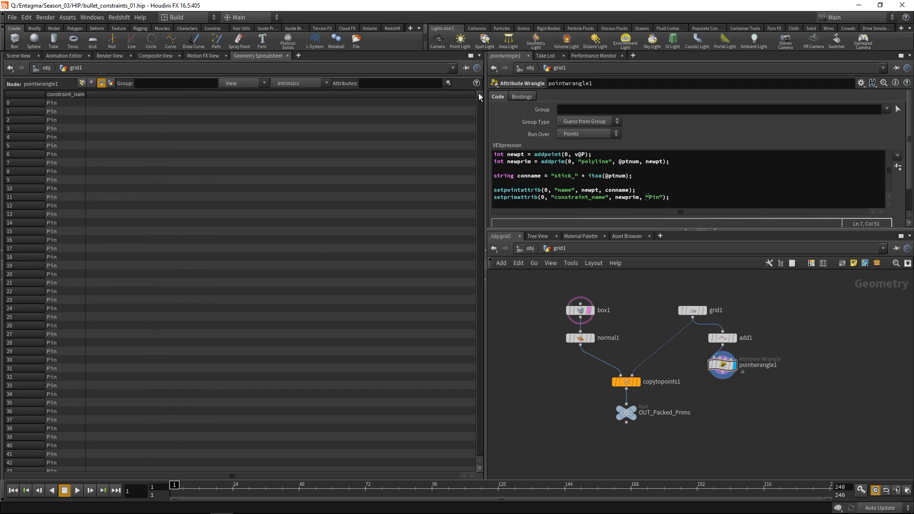
mouse_move(478, 93)
left_mouse_down()
mouse_move(477, 471)
mouse_move(487, 222)
mouse_move(479, 95)
left_mouse_up()
- Add a Null named OUT_Constraints wired under pointwrangle1
left_click(25, 56)
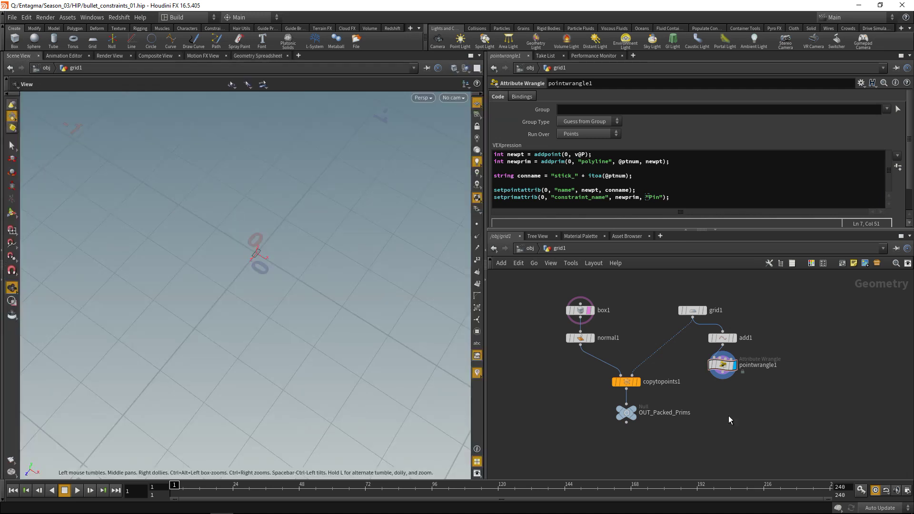
key("Tab")
type("null")
key("Return")
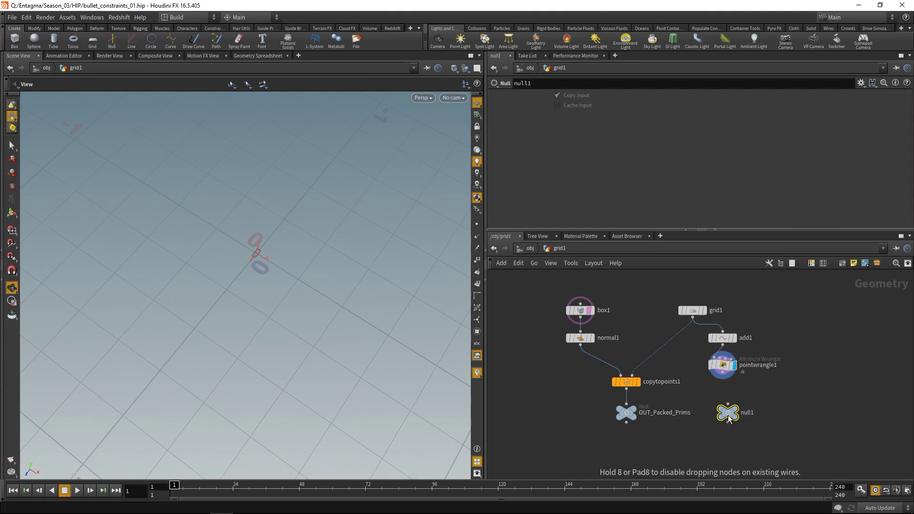
left_click(727, 412)
double_click(748, 412)
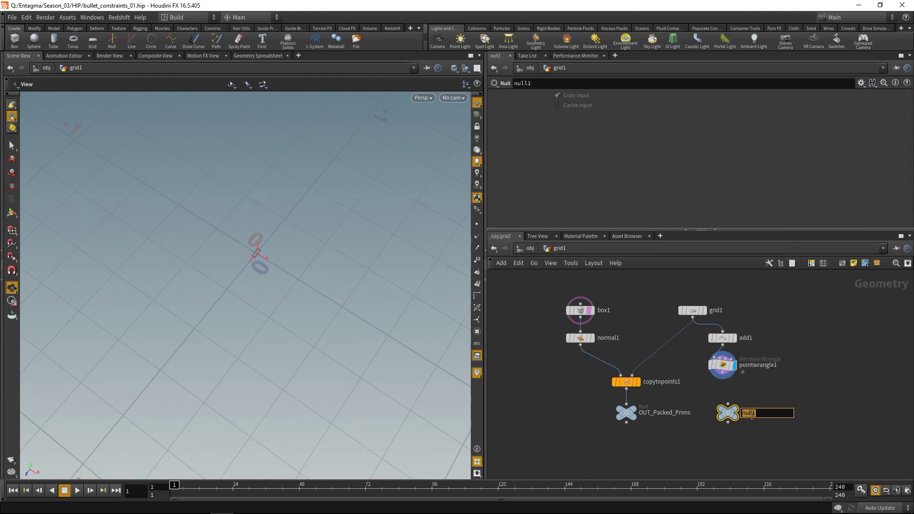
type("OUT_Constraints")
key("Return")
left_click(722, 379)
left_click(727, 404)
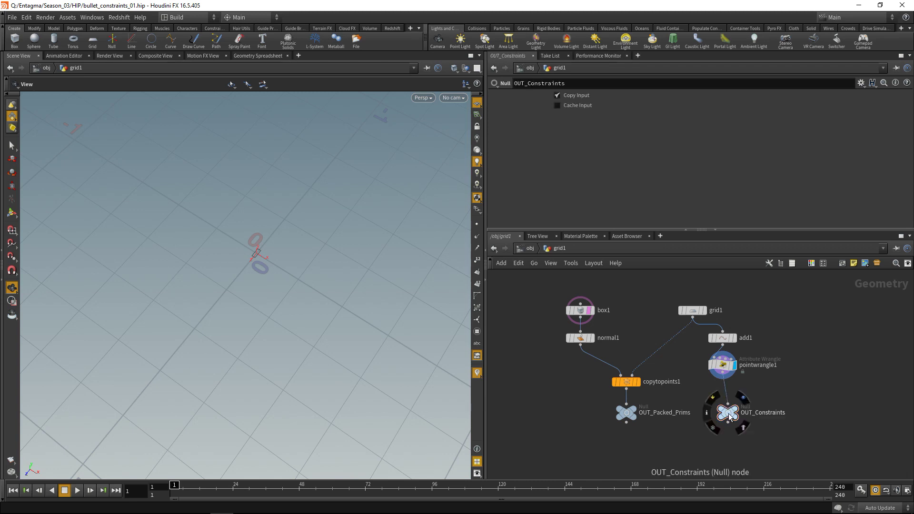
- Create a DOP Network fed by OUT_Packed_Prims and OUT_Constraints, and go inside it
middle_click_drag(668, 460, 659, 433)
key("Tab")
type("dopn")
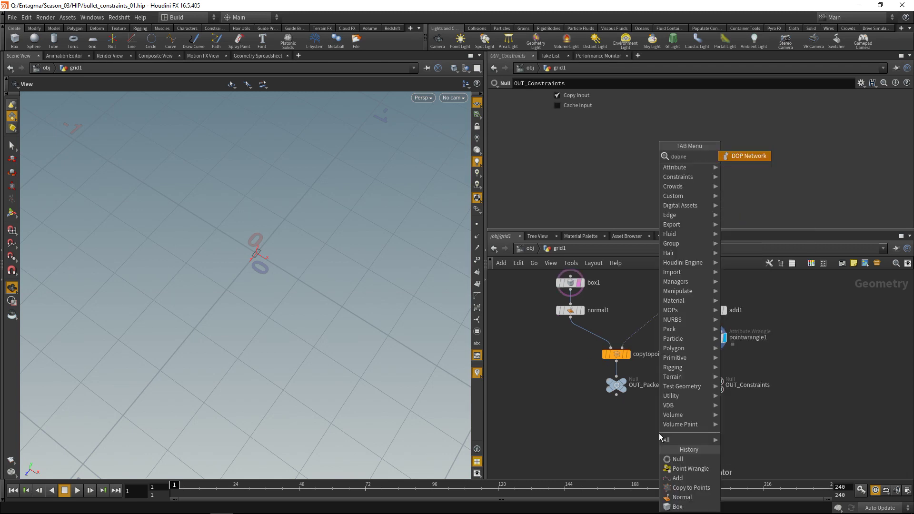
key("Return")
left_click(659, 433)
left_click(616, 395)
left_click(650, 426)
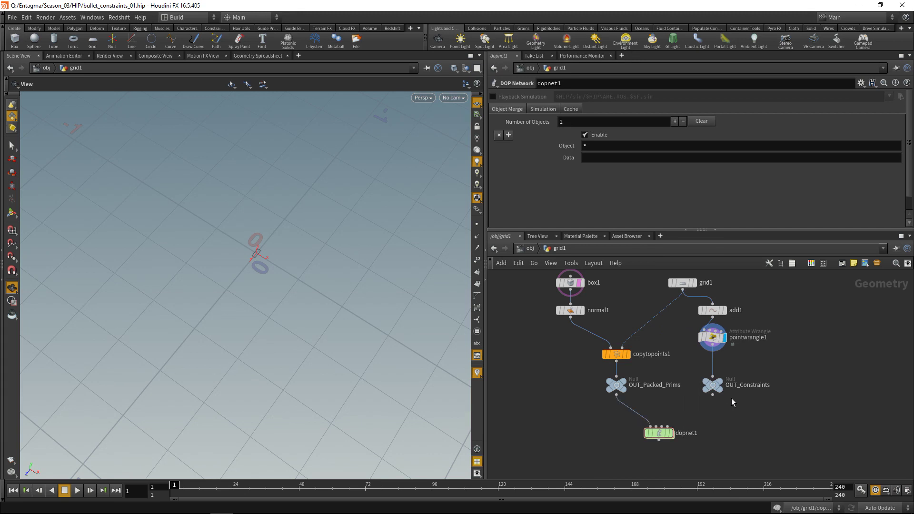
left_click(712, 393)
left_click(656, 427)
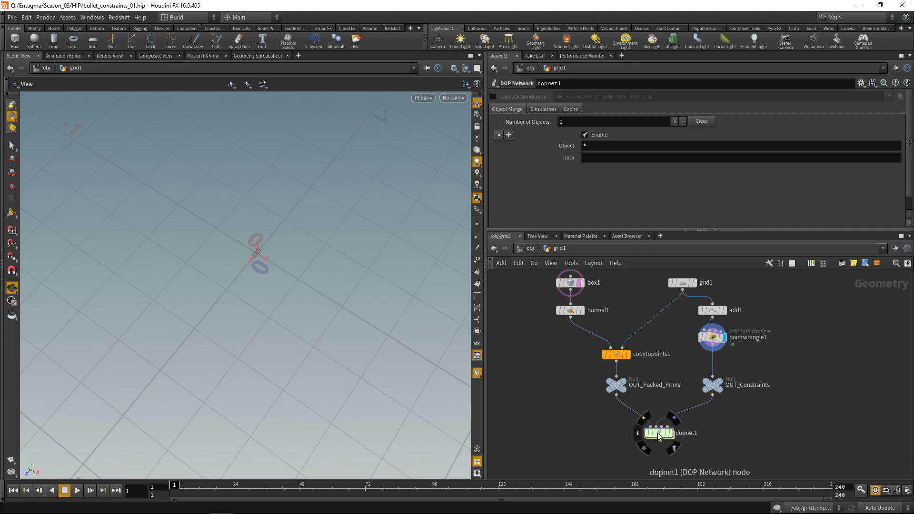
double_click(657, 432)
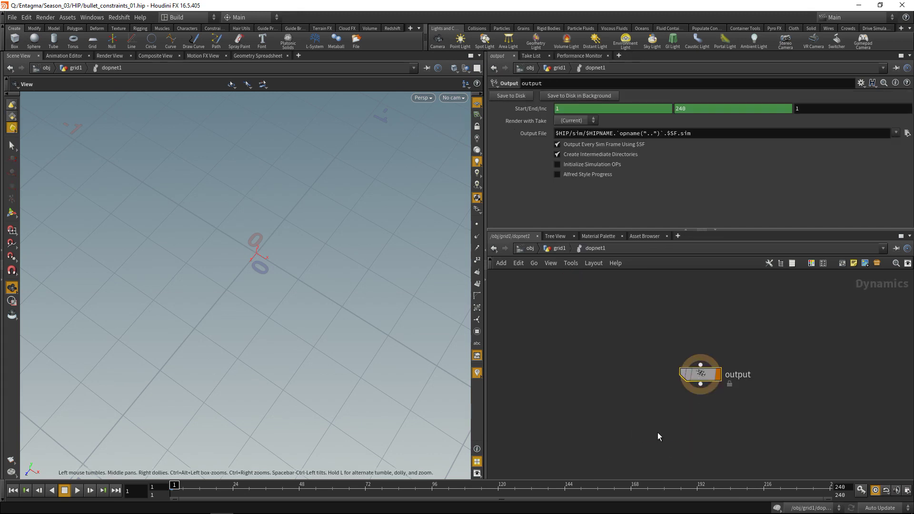
- Add an RBD Packed Object node above the output node
left_click(590, 332)
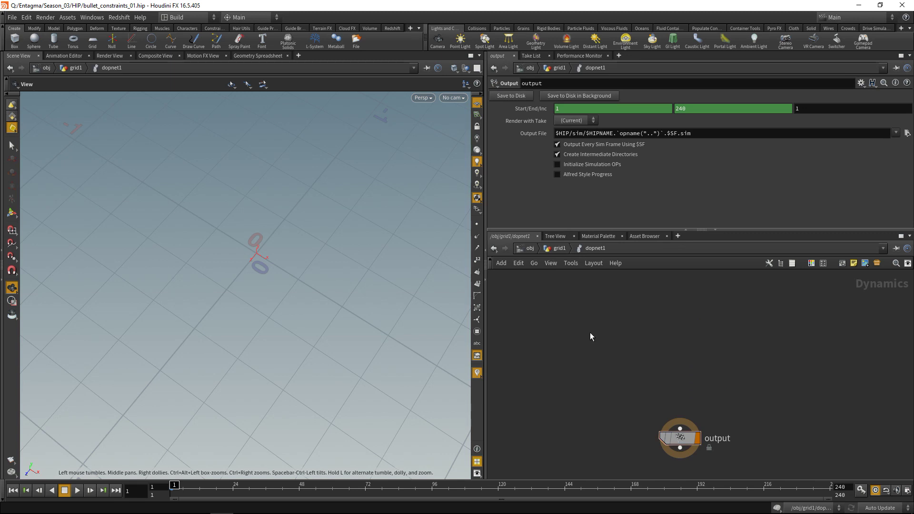
key("Tab")
type("packe")
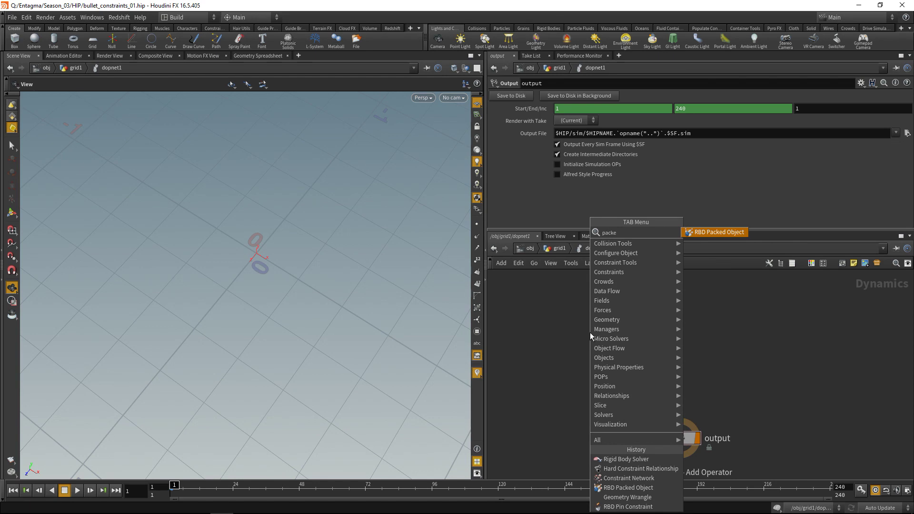
key("Return")
left_click(590, 332)
left_click_drag(666, 229, 666, 350)
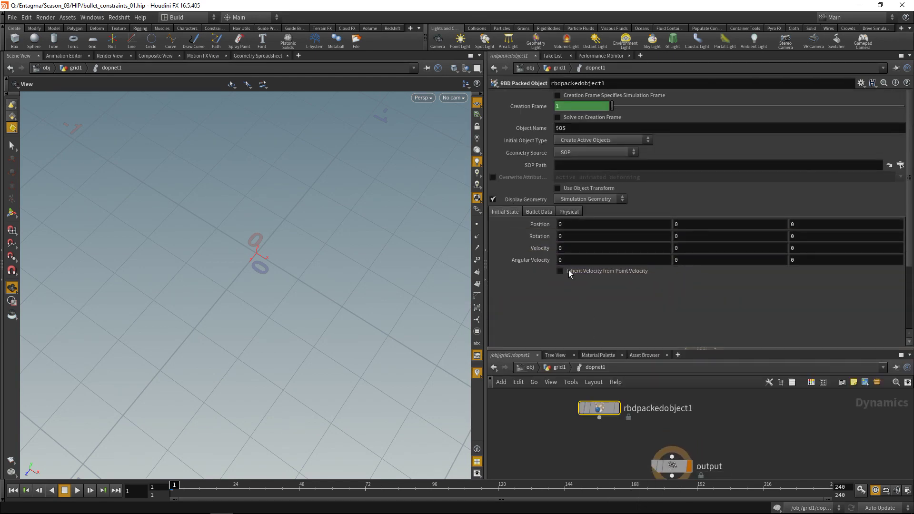
- Set the Bullet Data Geometry Representation to Box
left_click(542, 211)
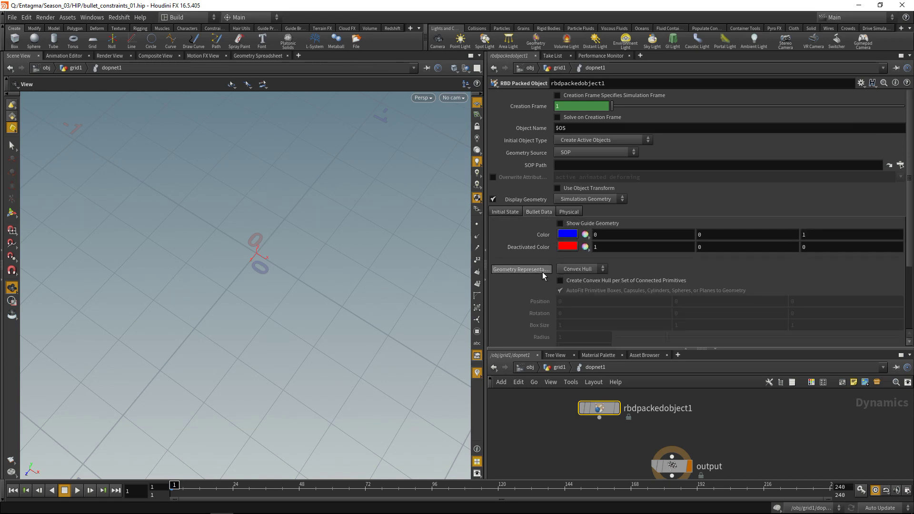
left_click(570, 270)
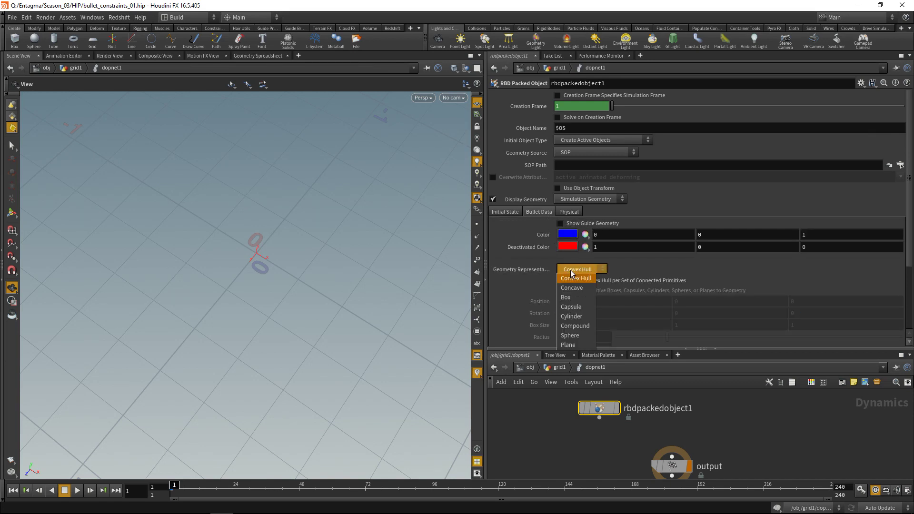
left_click(568, 296)
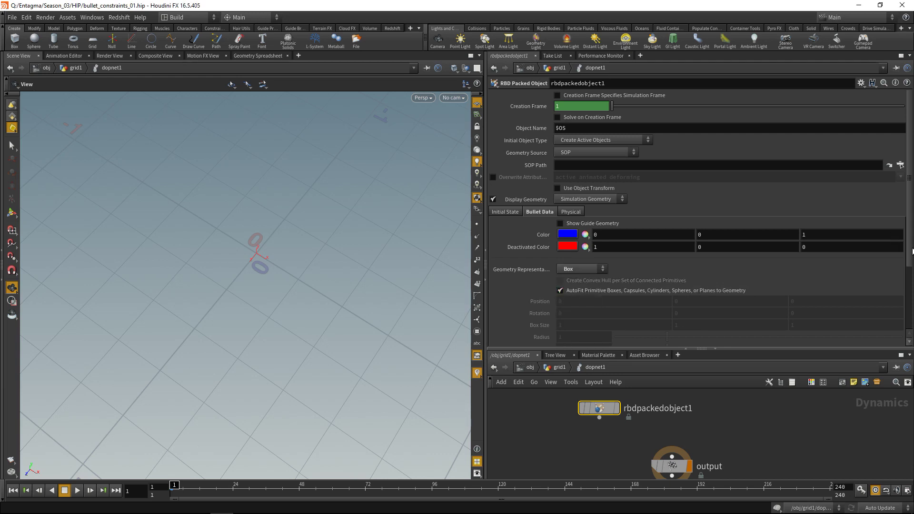
scroll(911, 250, "down", 5)
scroll(911, 250, "up", 5)
left_click_drag(702, 350, 702, 265)
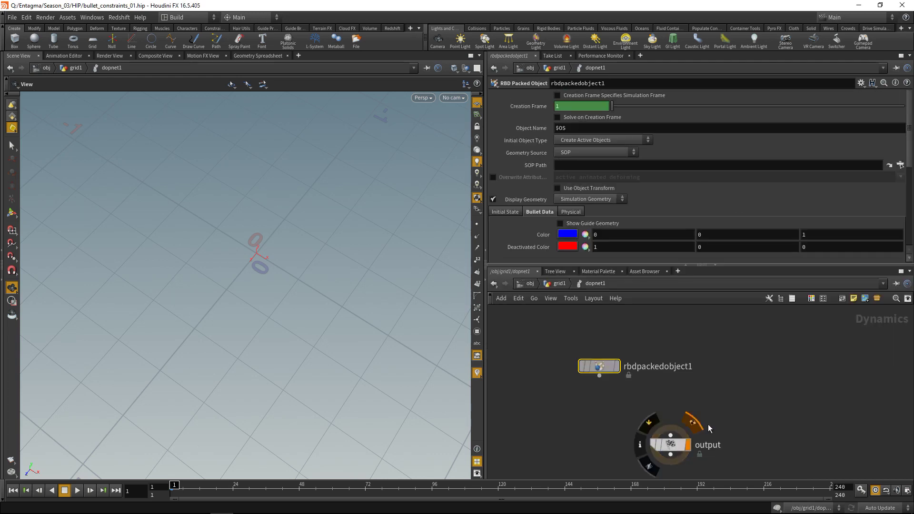
left_click(737, 373)
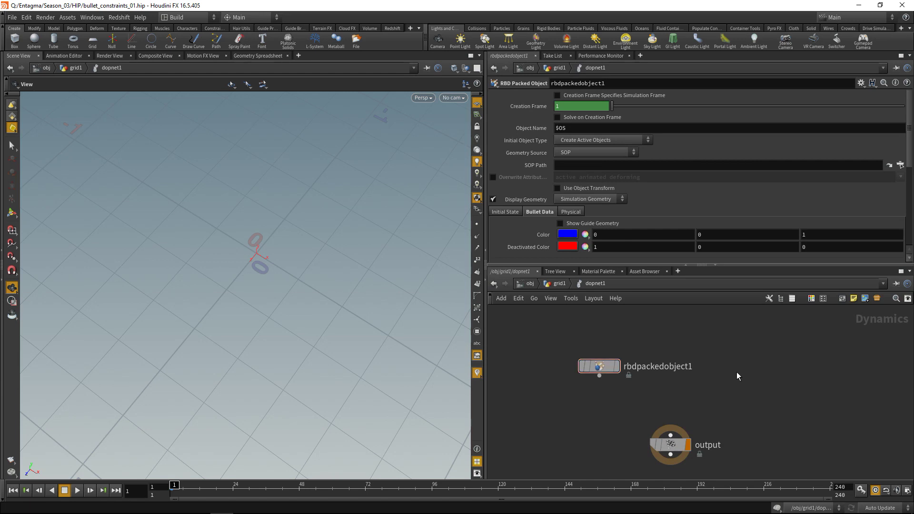
- Add a Constraint Network node above output, fed by rbdpackedobject1
key("Tab")
type("cons")
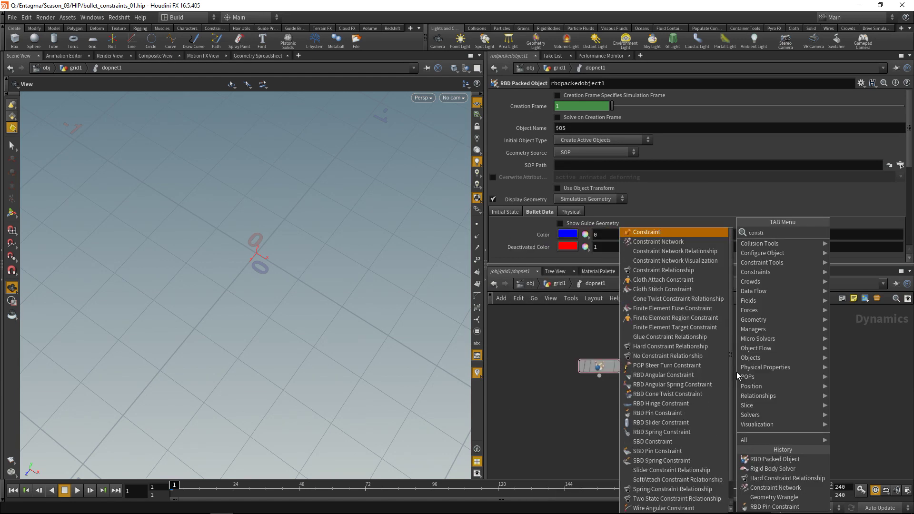
key("Down")
key("Return")
left_click(669, 402)
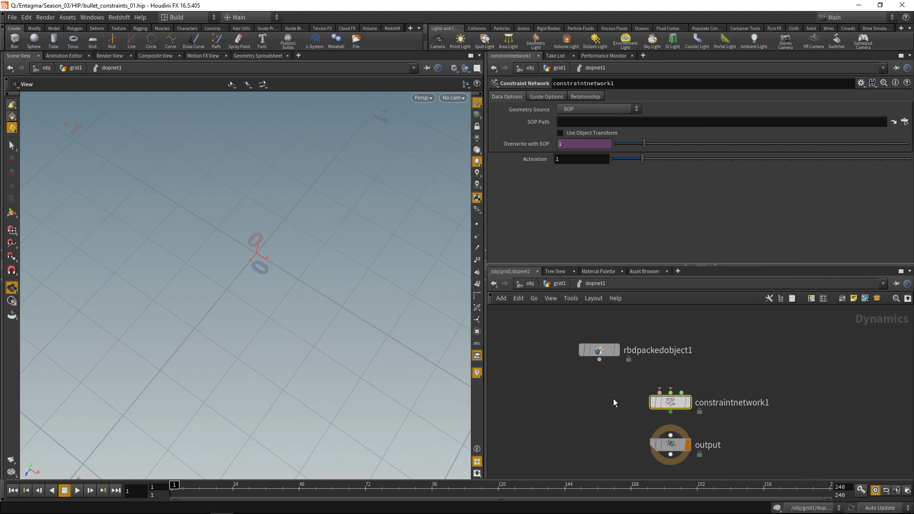
left_click(600, 359)
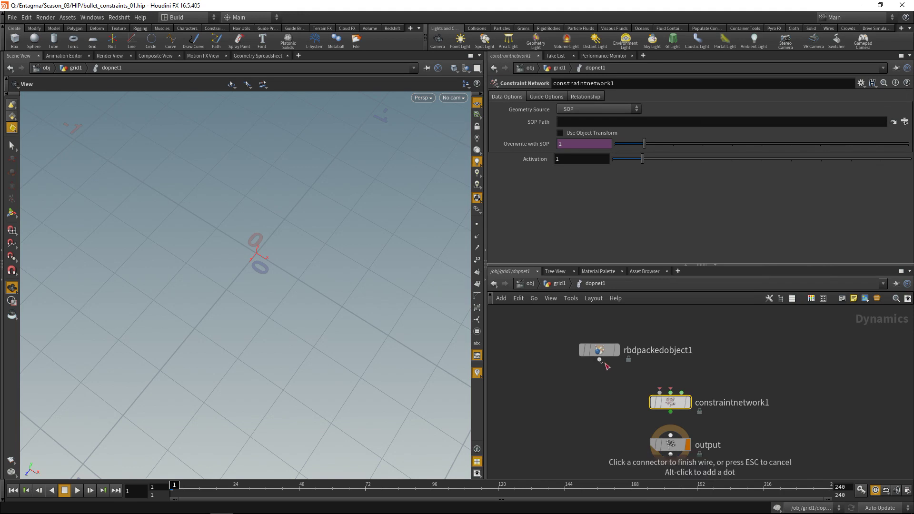
left_click(652, 388)
- Add a Hard Constraint Relationship node wired into constraintnetwork1's second input
key("Tab")
type("ha")
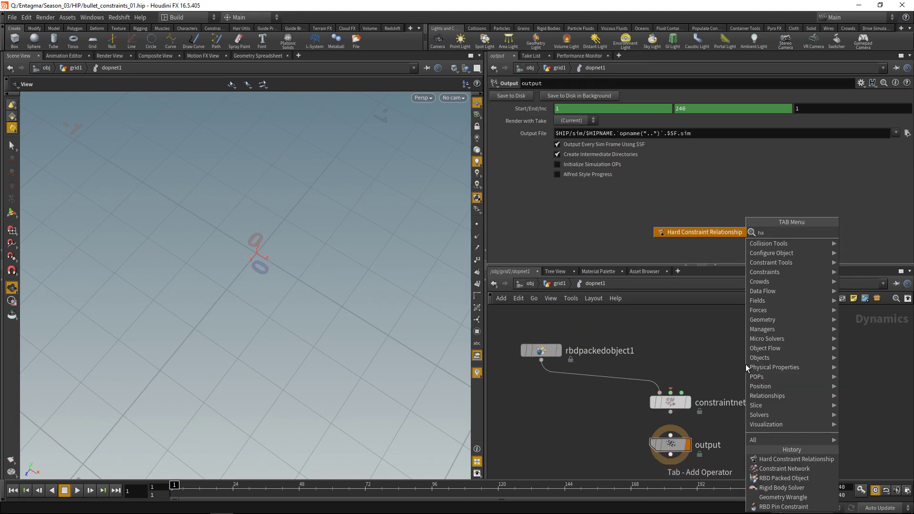
type("rd")
key("Return")
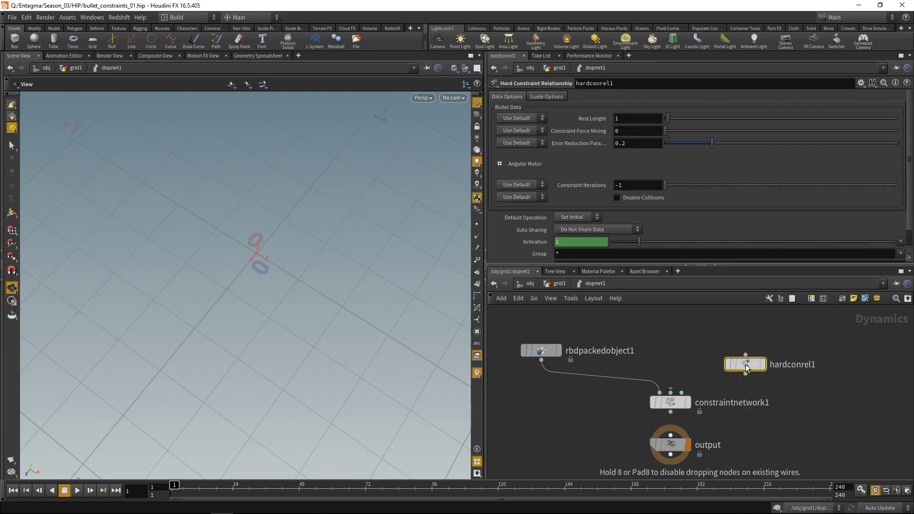
left_click(738, 350)
left_click(739, 361)
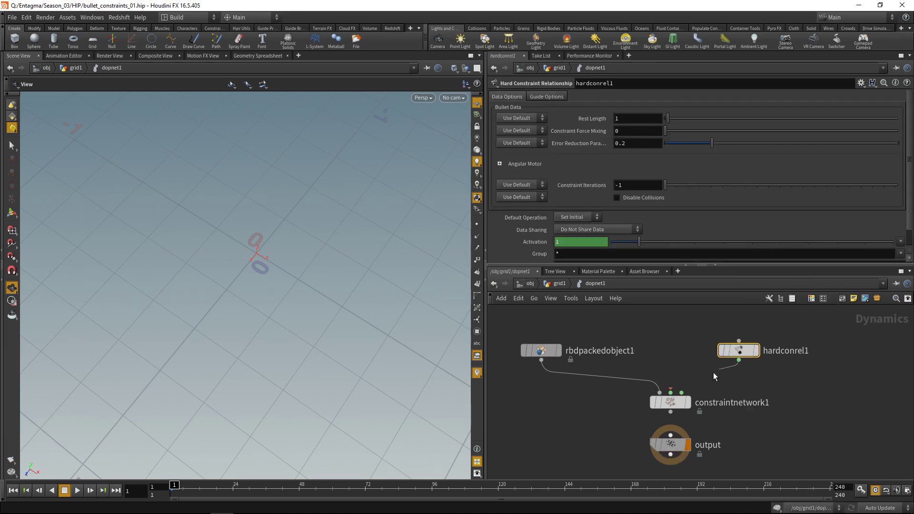
left_click(671, 392)
- Change hardconrel1's data name from ConRelHard to Pin
scroll(911, 196, "down", 1)
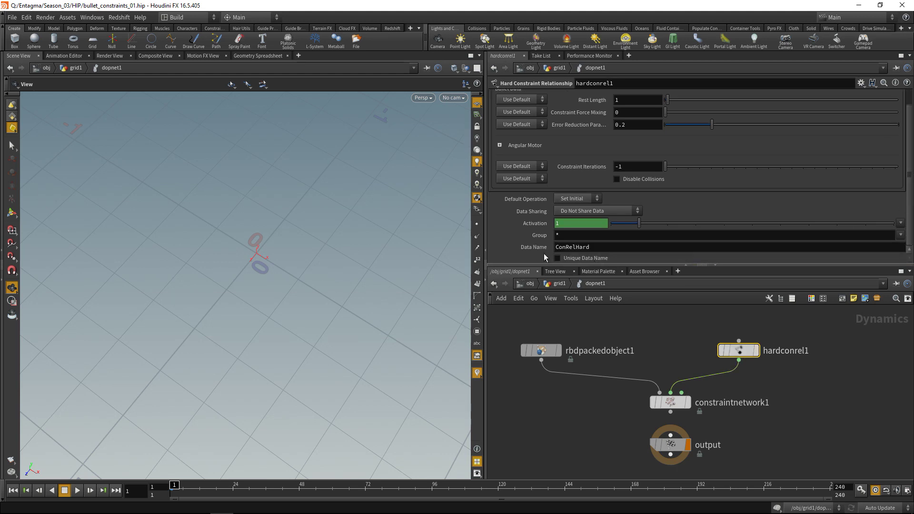
left_click_drag(590, 247, 525, 240)
type("Pin")
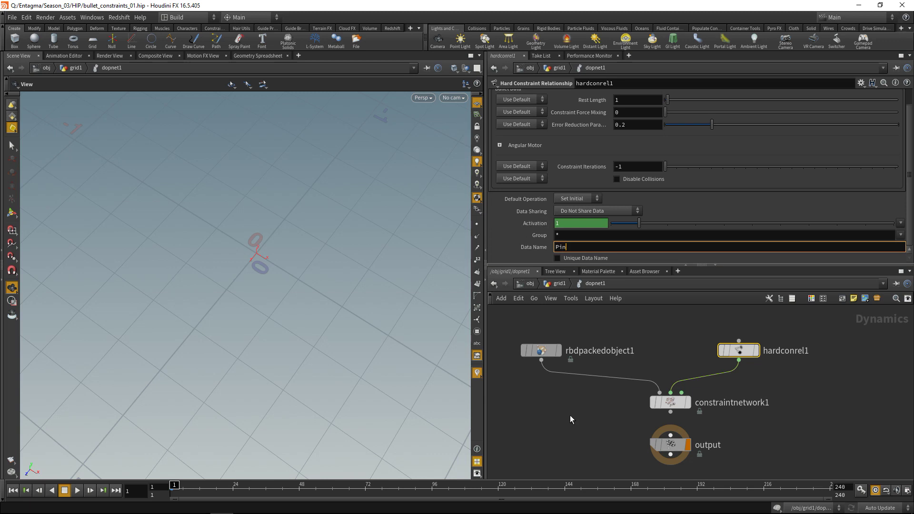
key("Return")
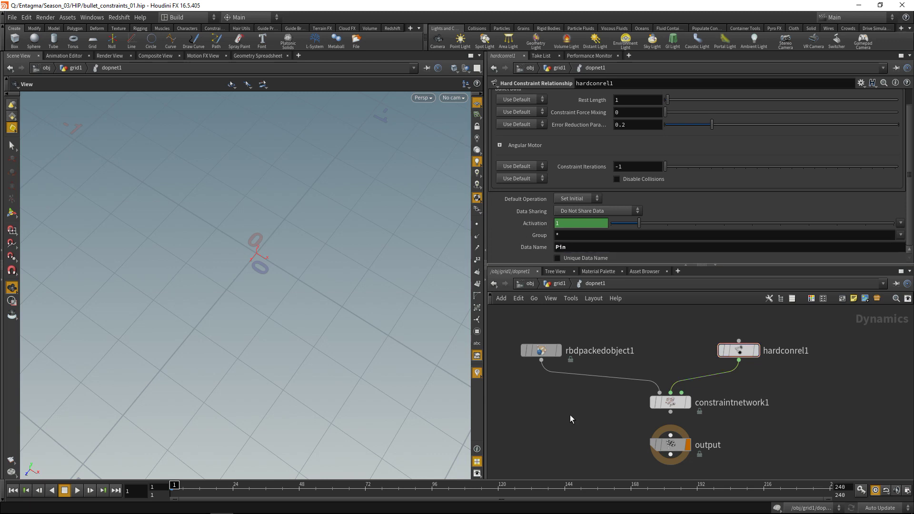
left_click(670, 402)
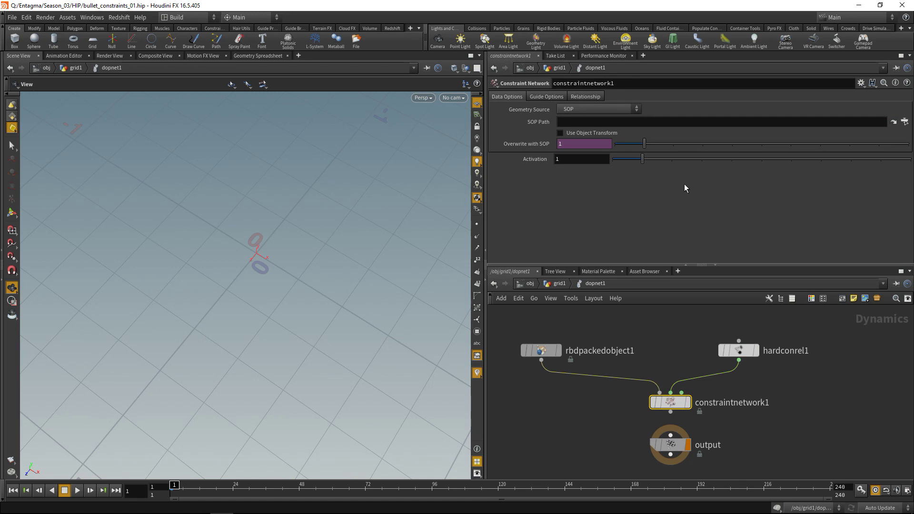
- Set constraintnetwork1's geometry source to Second Context Geometry and hardconrel1's rest length to 0
left_click(605, 109)
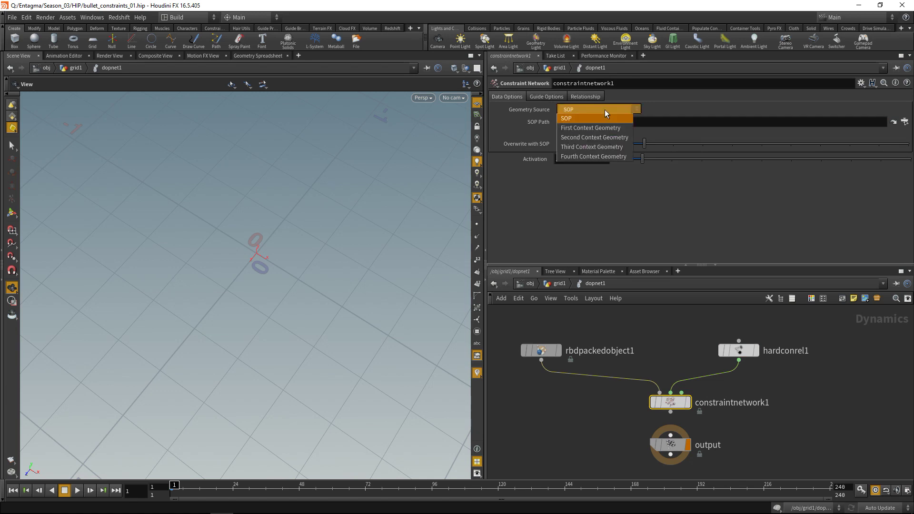
left_click(607, 136)
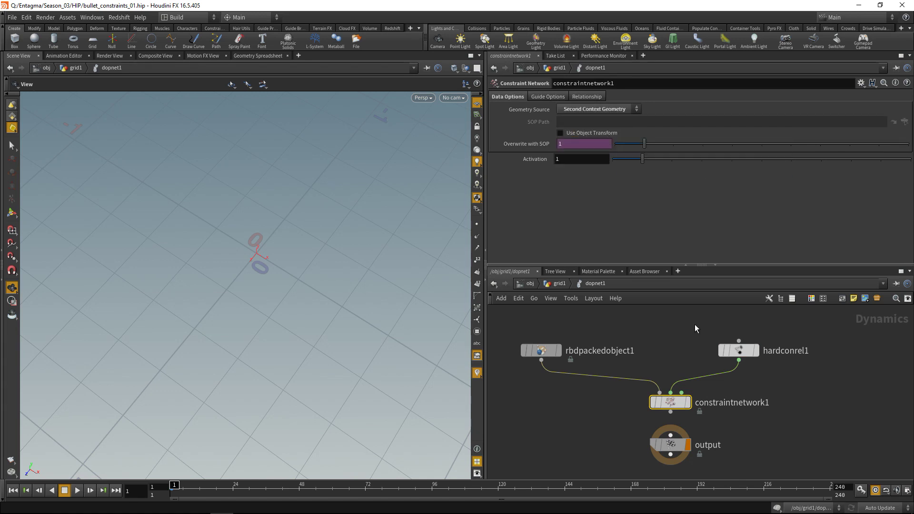
left_click(738, 350)
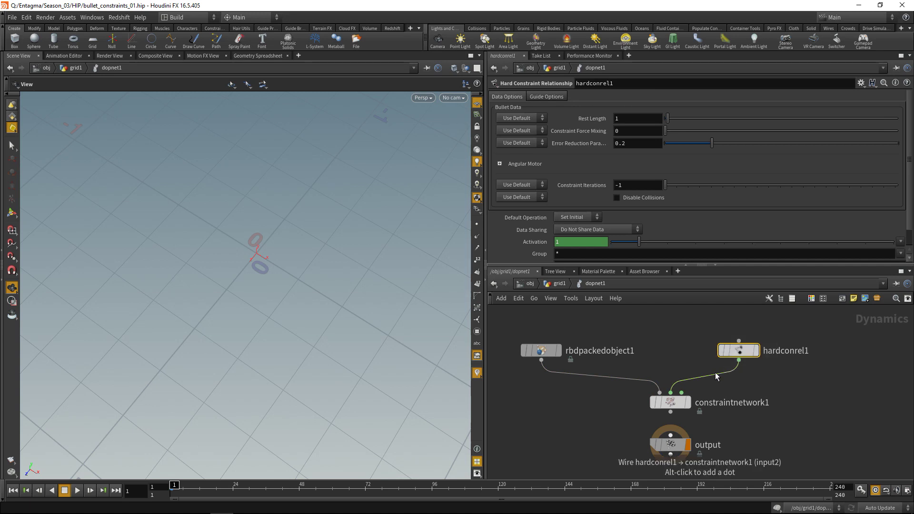
left_click(584, 118)
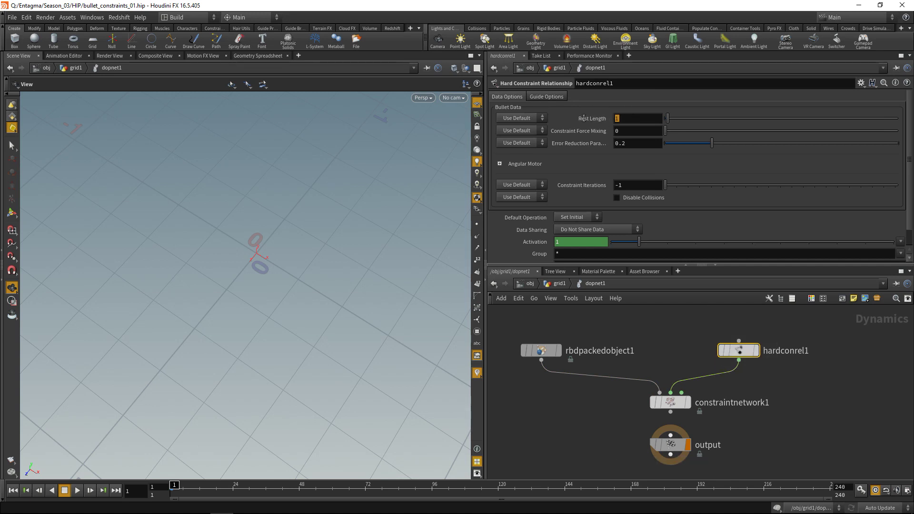
type("0")
key("Return")
- Insert a Rigid Body Solver between constraintnetwork1 and the output node
left_click_drag(652, 397, 652, 448)
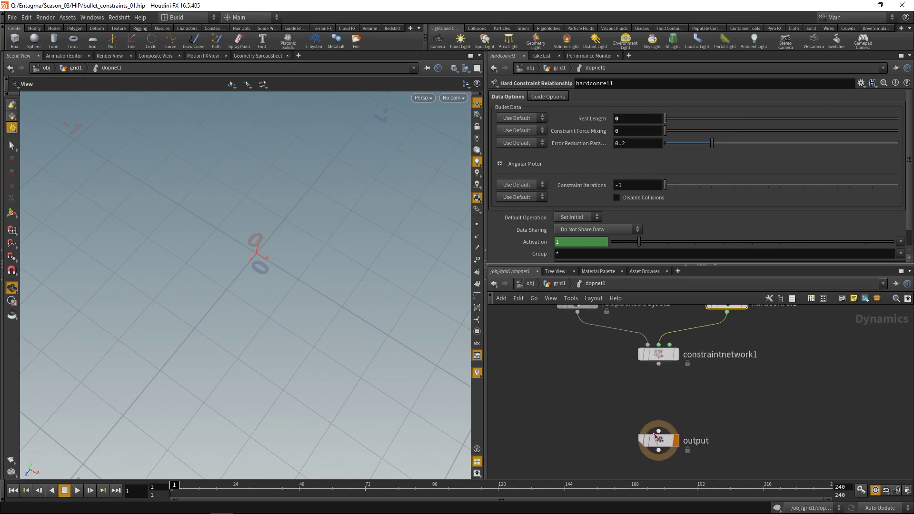
key("Tab")
type("rigid so")
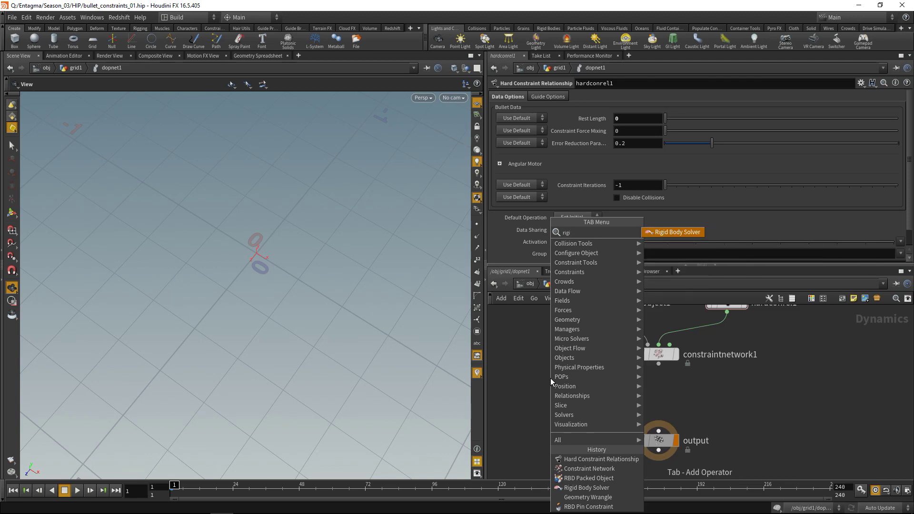
key("Return")
left_click(550, 378)
left_click_drag(552, 378, 660, 388)
left_click(659, 364)
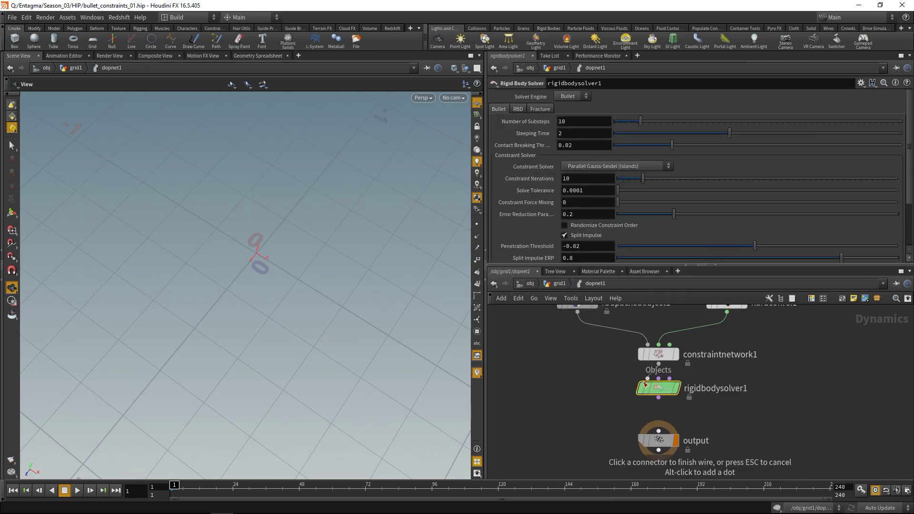
left_click(647, 378)
left_click(658, 410)
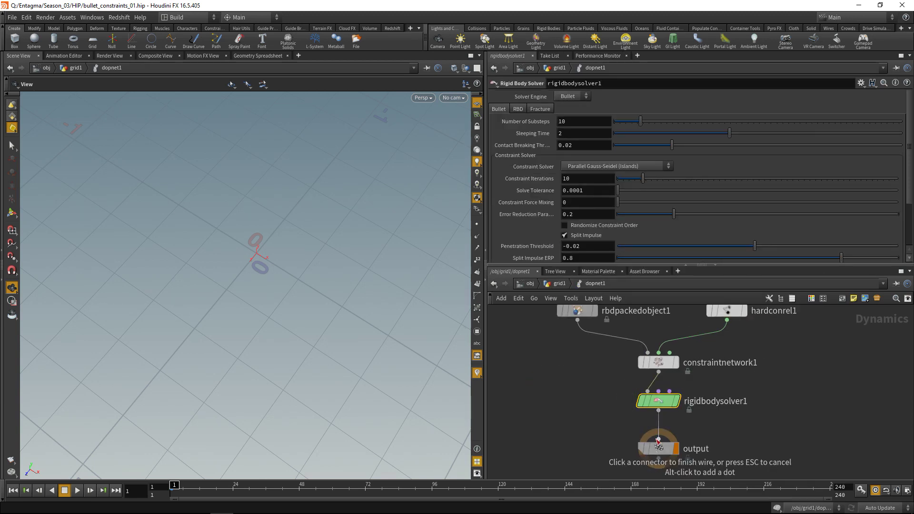
left_click(659, 444)
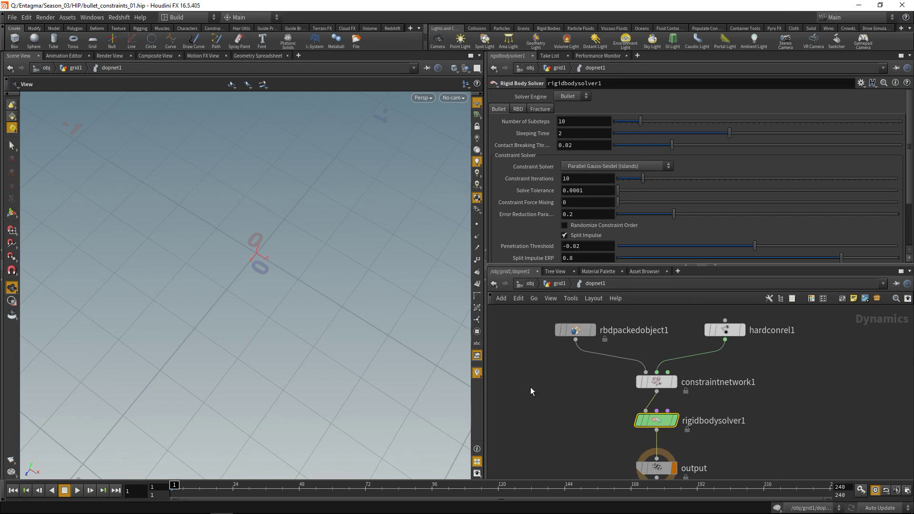
- Set rbdpackedobject1's geometry source to First Context Geometry
left_click_drag(530, 386, 590, 316)
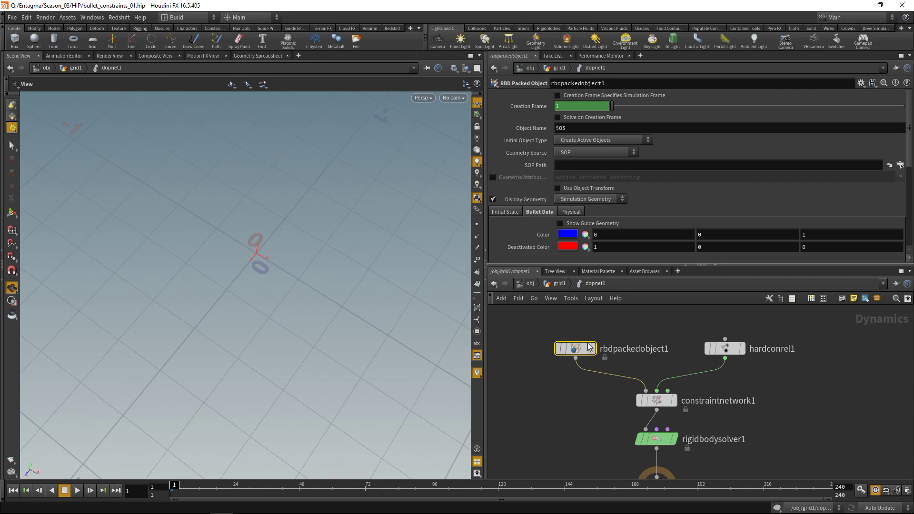
left_click(588, 150)
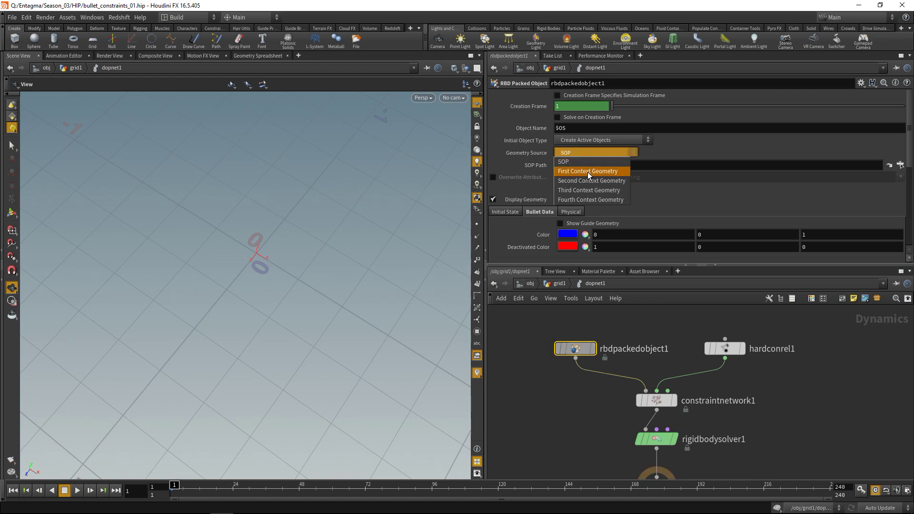
left_click(588, 171)
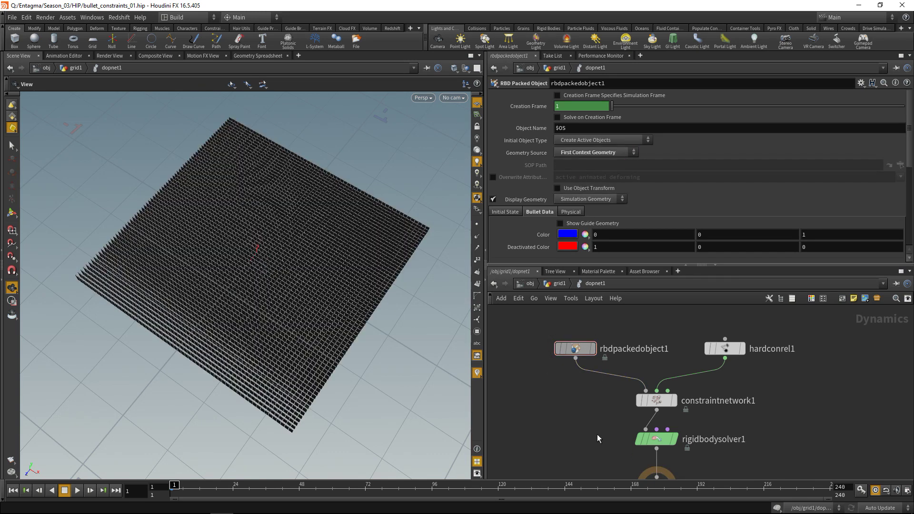
scroll(597, 431, "down", 2)
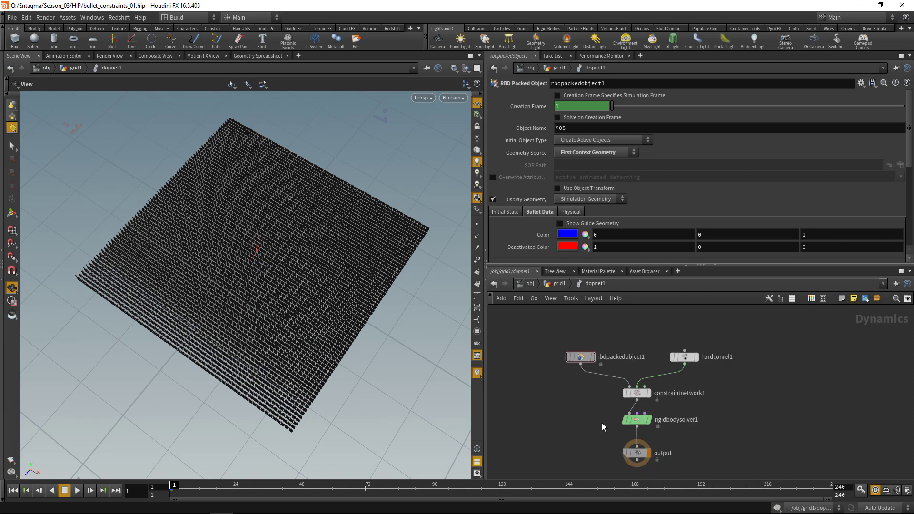
- Back in grid1, display dopnet1, play the simulation briefly and rewind to frame 1
key("u")
key("ctrl+s")
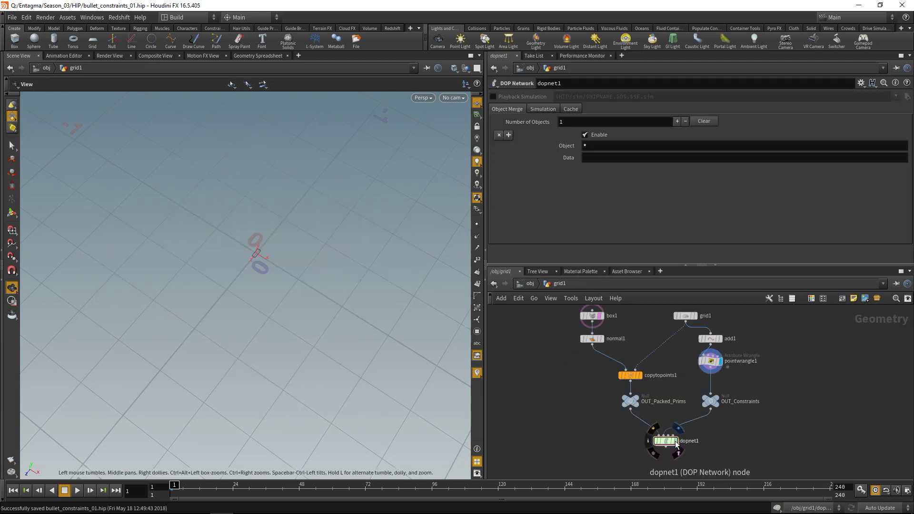
left_click(676, 444)
left_click(76, 494)
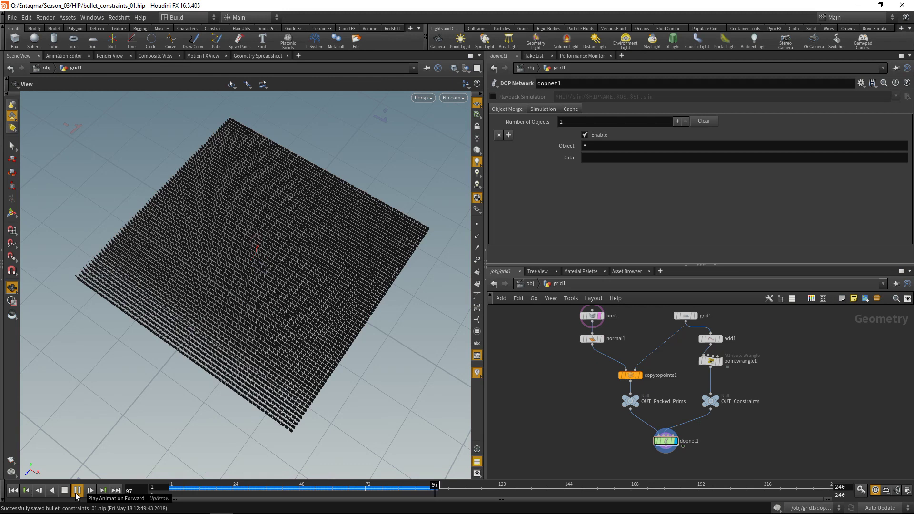
key("ctrl+Up")
key("Delete")
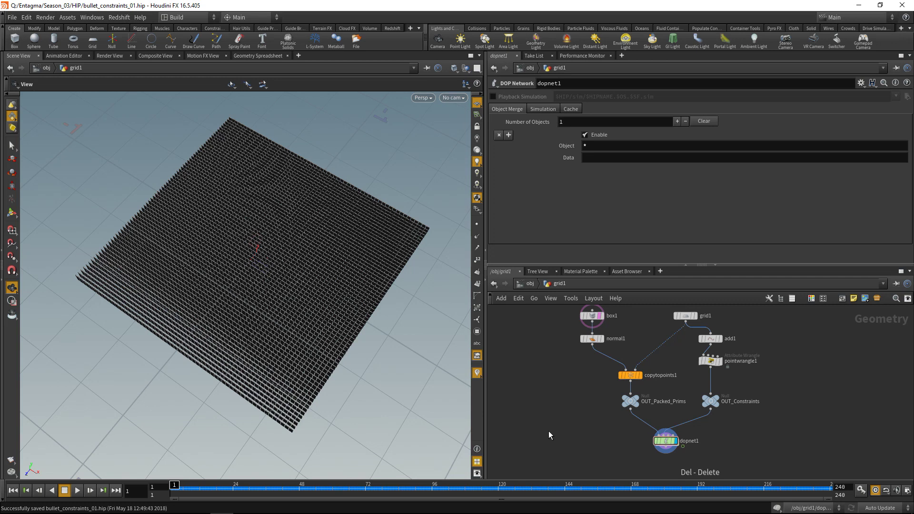
middle_click_drag(558, 384, 541, 404)
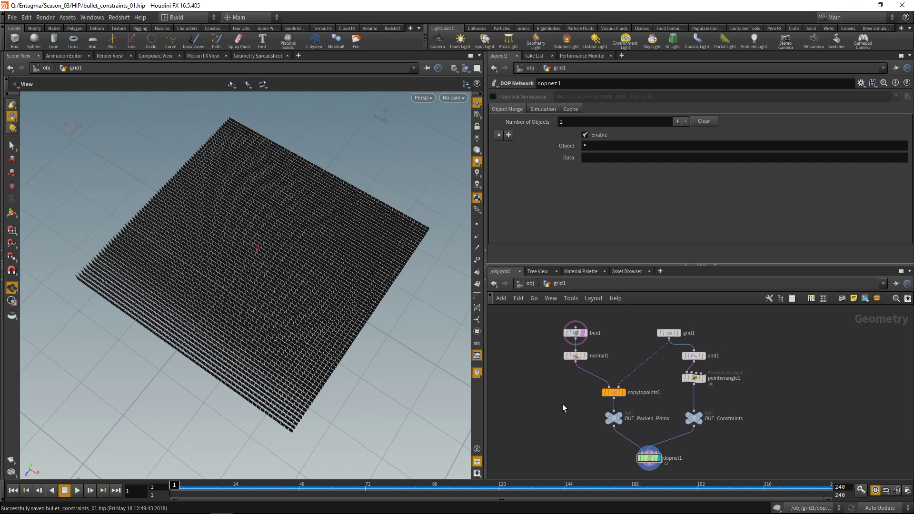
- Insert a new Point Wrangle, pointwrangle2, between grid1 and copytopoints1
key("Tab")
type("point wrangle")
key("Return")
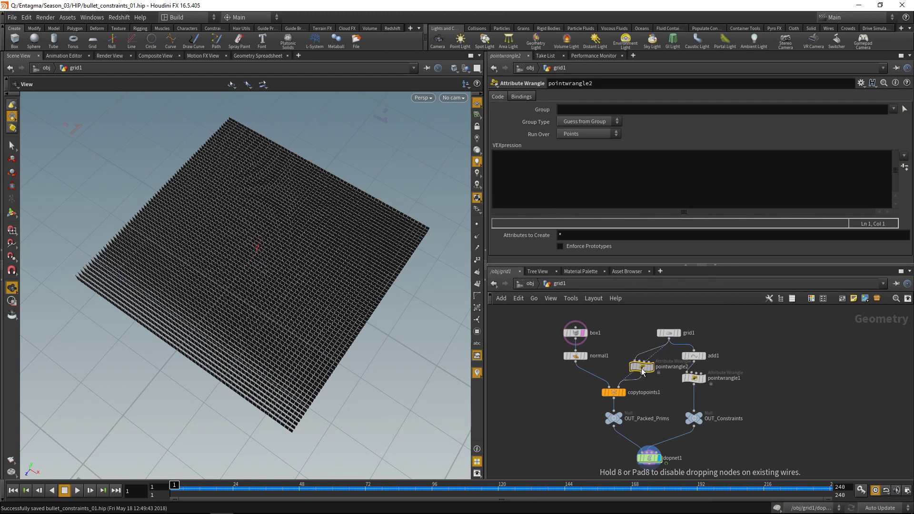
left_click(642, 371)
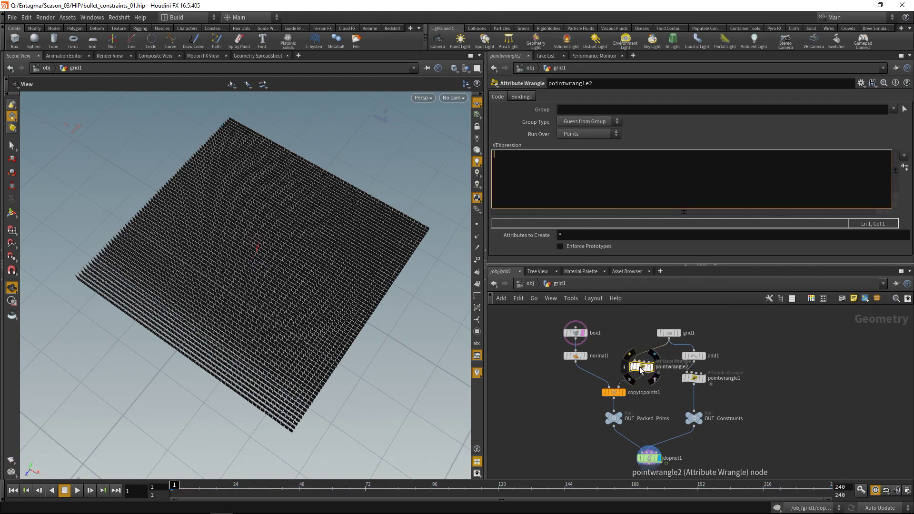
- Copy the conname naming code from pointwrangle1 into pointwrangle2
left_click(694, 377)
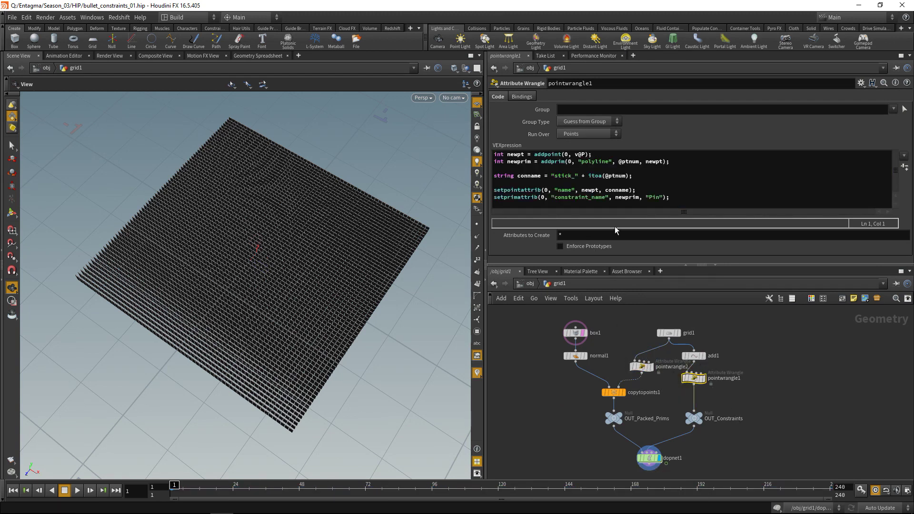
left_click_drag(636, 190, 480, 178)
key("ctrl+c")
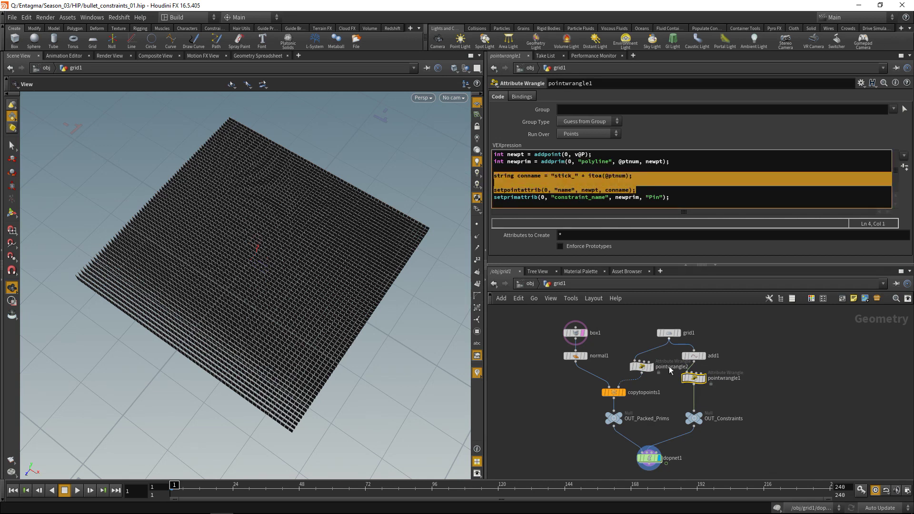
left_click(641, 366)
left_click(581, 174)
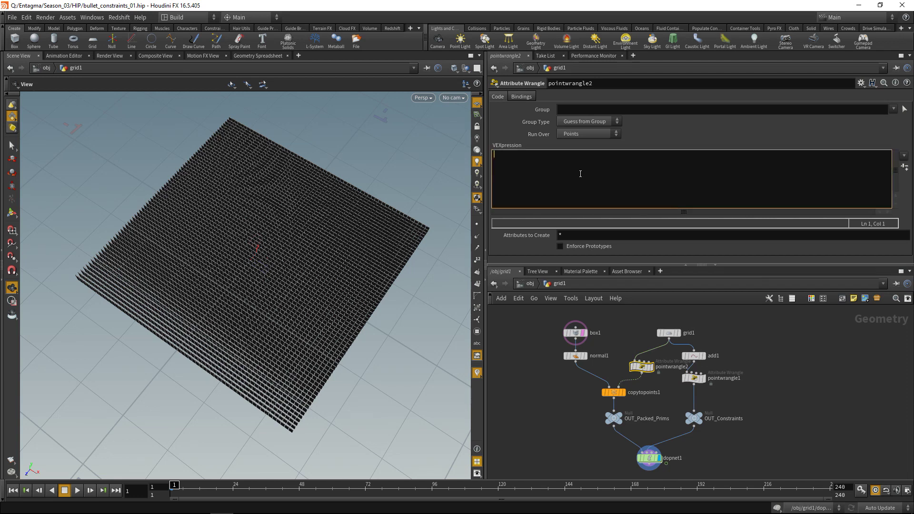
key("ctrl+v")
- Replace the setpointattrib line with s@name = conname in pointwrangle2
left_click(636, 155)
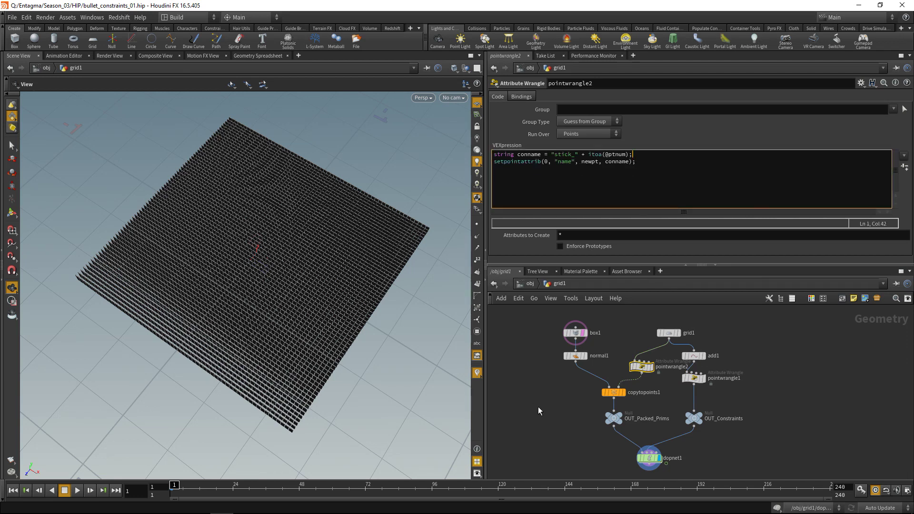
left_click_drag(641, 162, 491, 169)
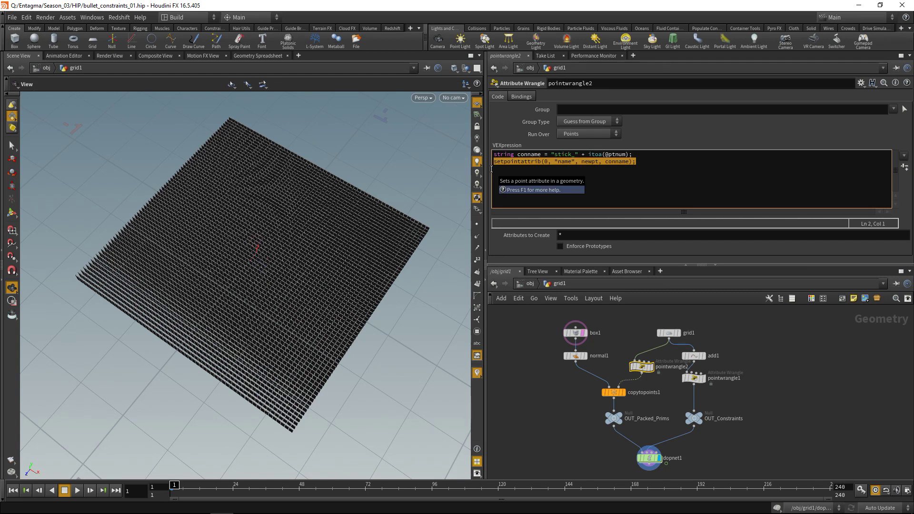
type("s@")
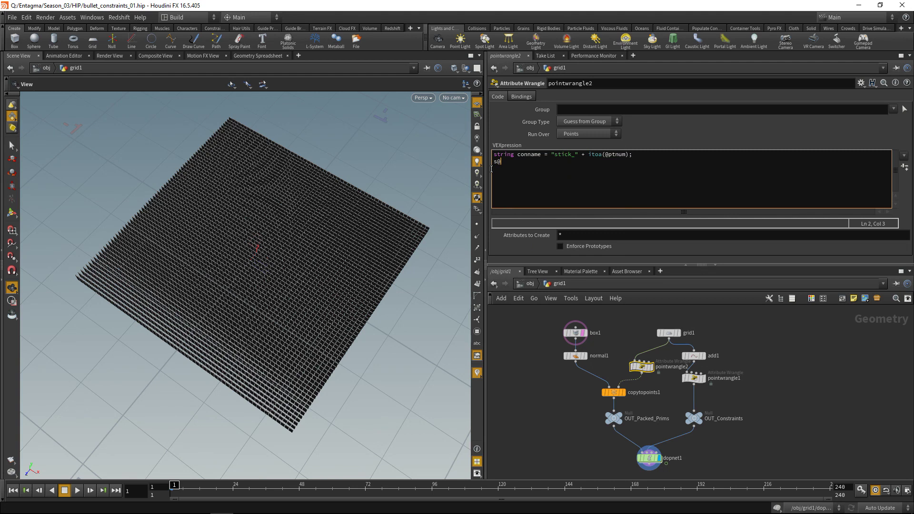
type("name = conname;")
left_click(575, 408)
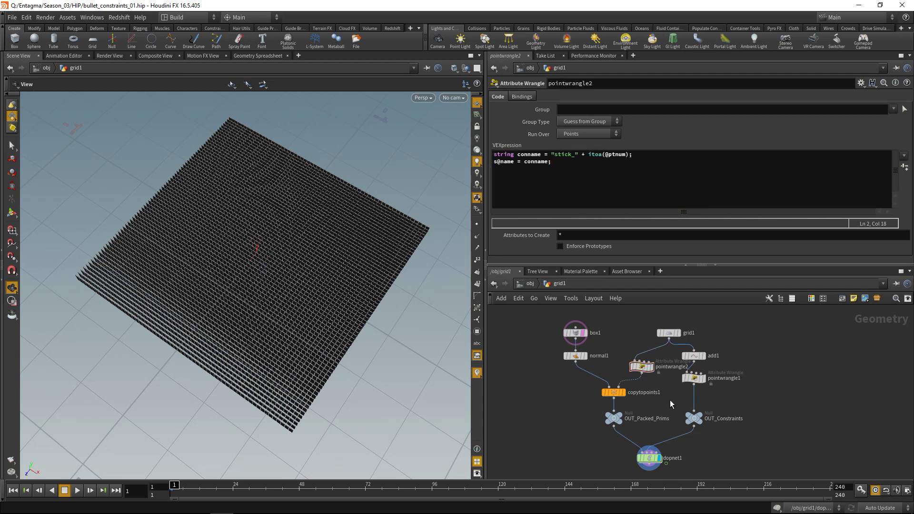
mouse_move(697, 381)
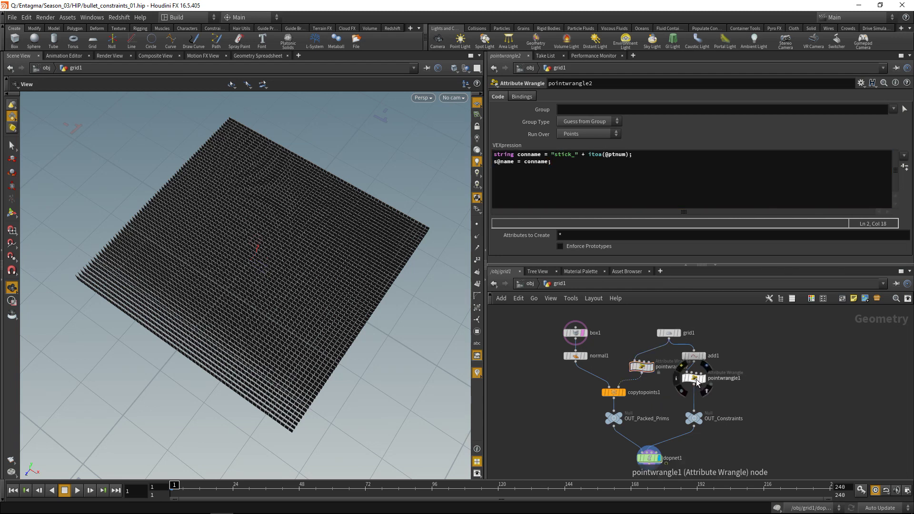
mouse_move(651, 370)
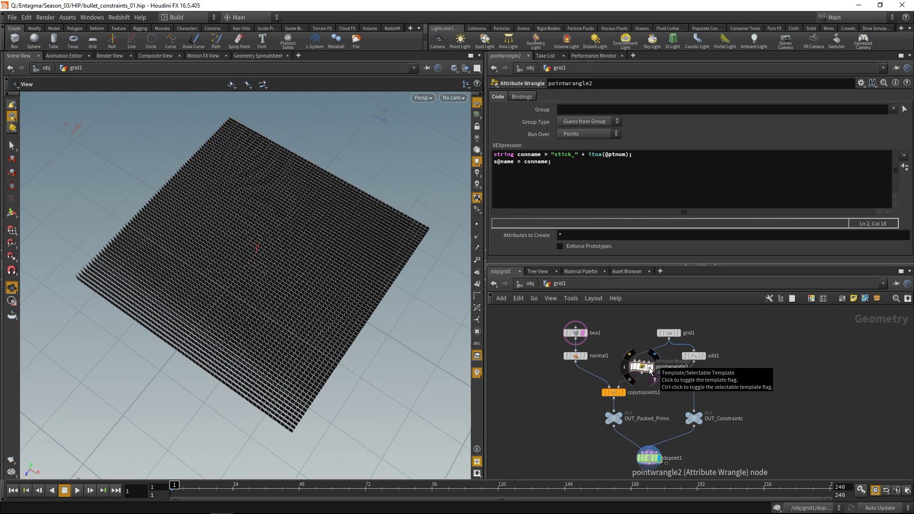
left_click(568, 170)
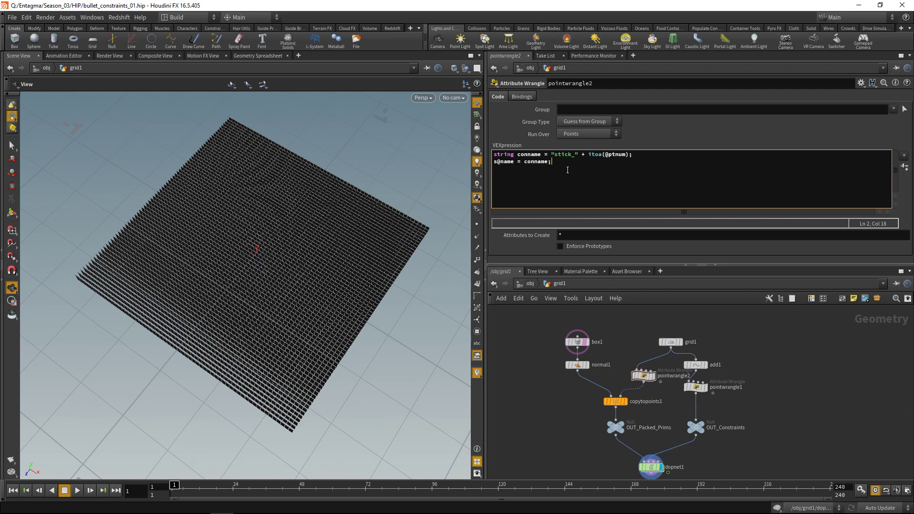
key("Return")
key("Return")
type("v@w")
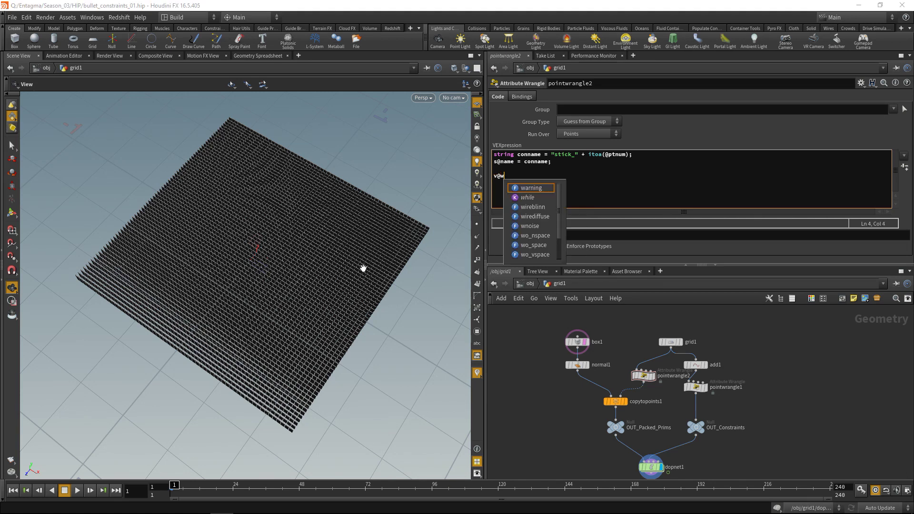
type(" = r")
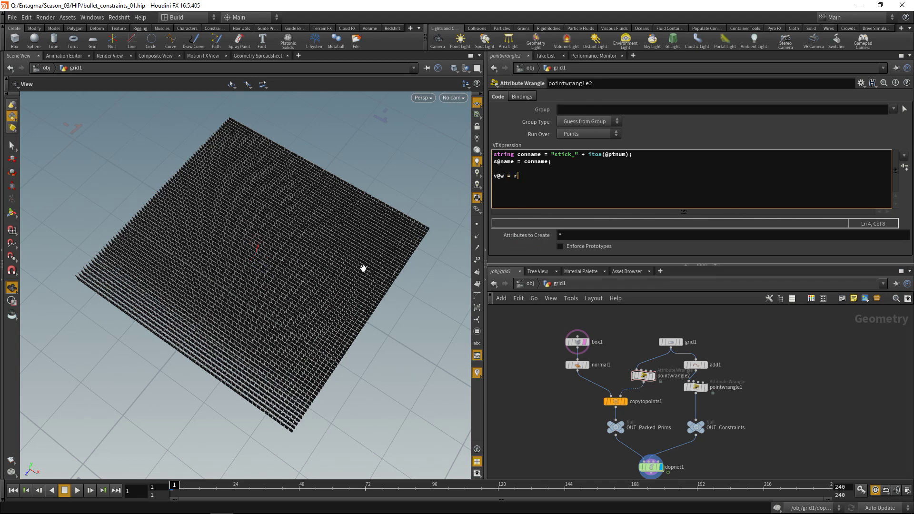
type("and();")
key("Left")
key("Left")
type("@ptnum * {}4,4,4")
- Check pointwrangle2's random w values in the Geometry Spreadsheet
middle_click(644, 376)
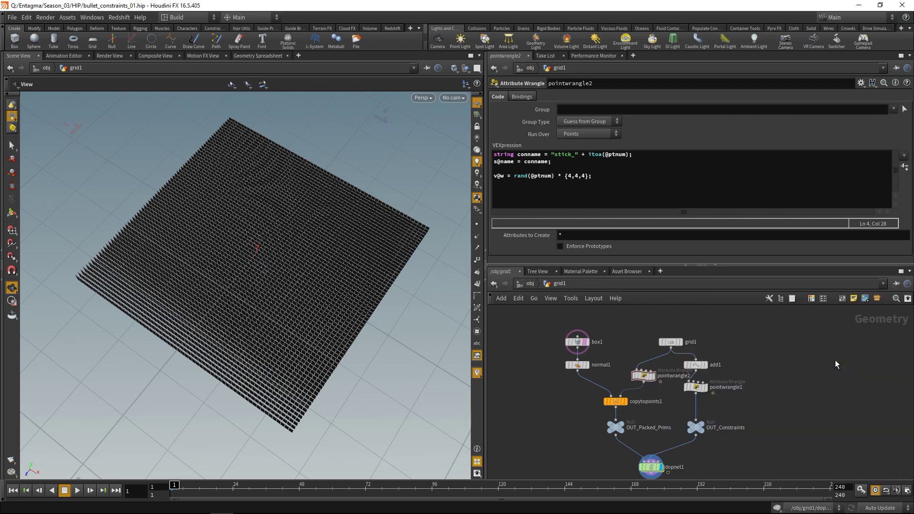
left_click(643, 376)
left_click(257, 56)
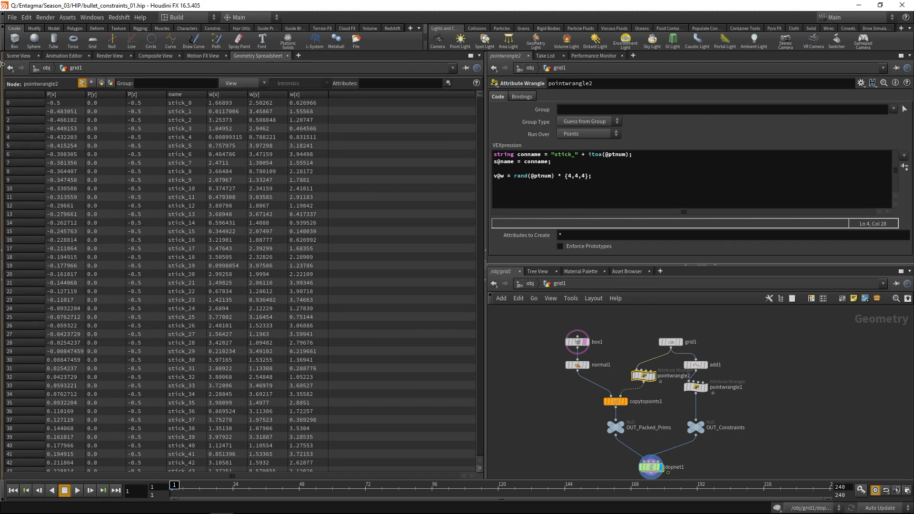
left_click(18, 56)
- Save the scene and briefly play the DOP simulation, returning to frame 1
middle_click_drag(549, 416, 548, 397)
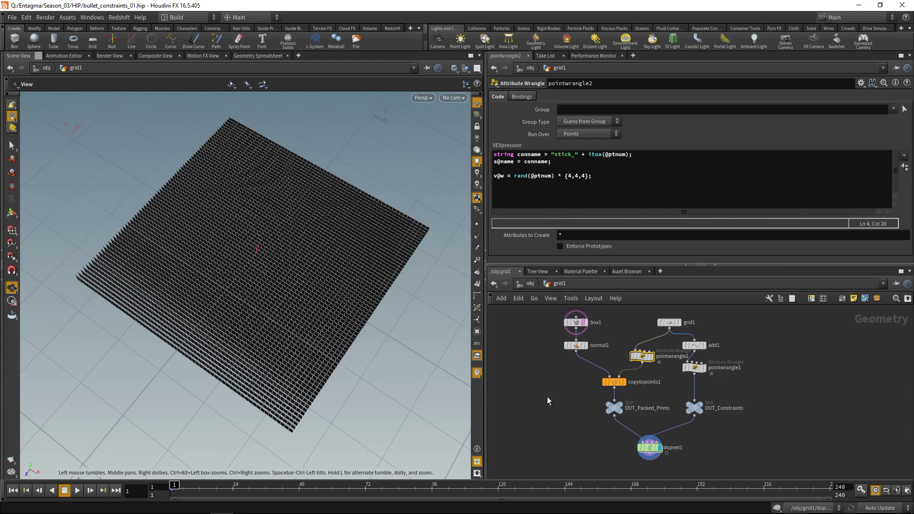
key("ctrl+s")
left_click(648, 447)
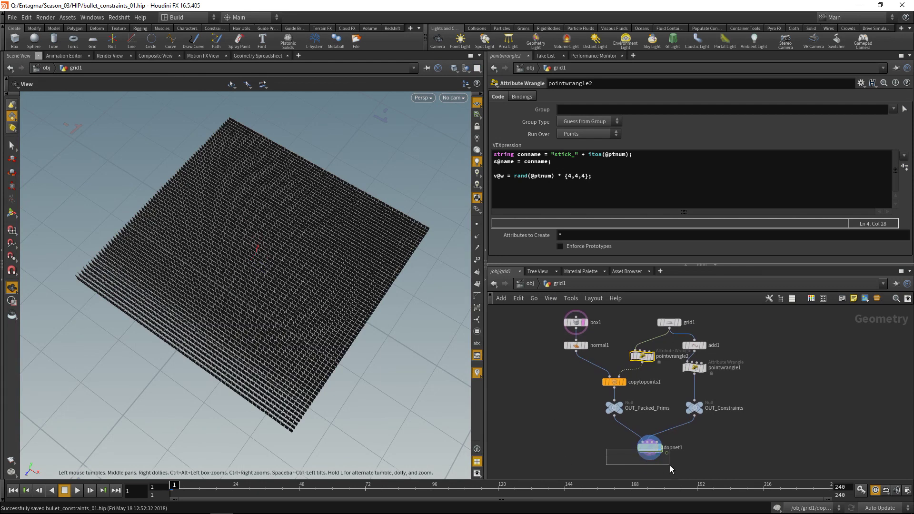
left_click(75, 492)
left_click(65, 490)
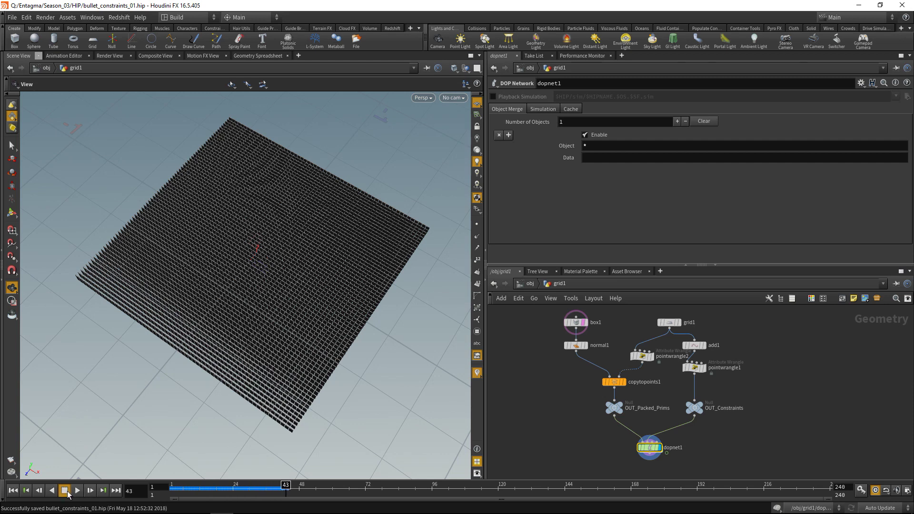
- Inside dopnet1, enable Inherit Velocity from Point Velocity on rbdpackedobject1's Initial State
left_click_drag(610, 459, 705, 433)
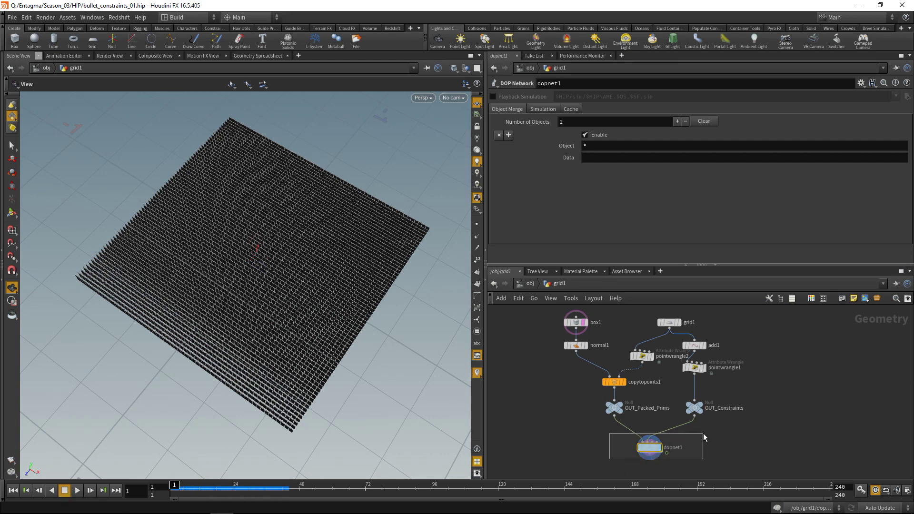
key("Return")
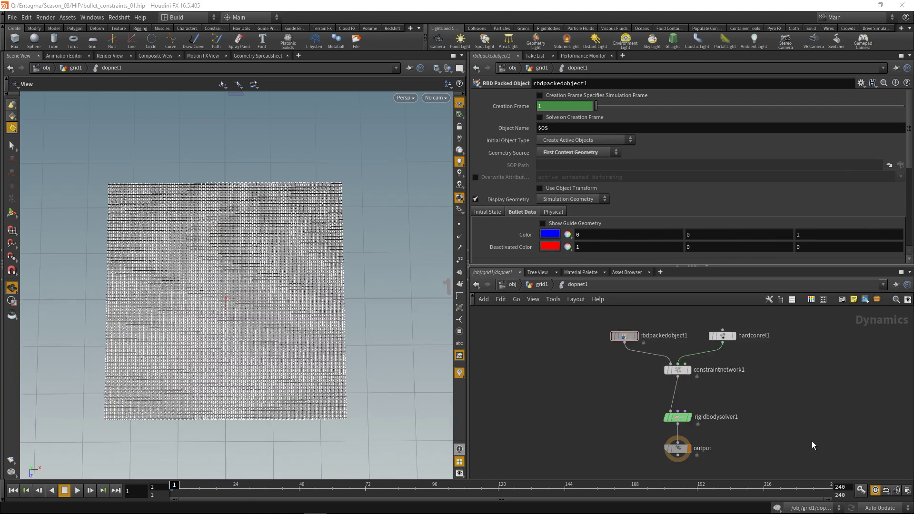
left_click_drag(574, 376, 644, 319)
left_click(487, 212)
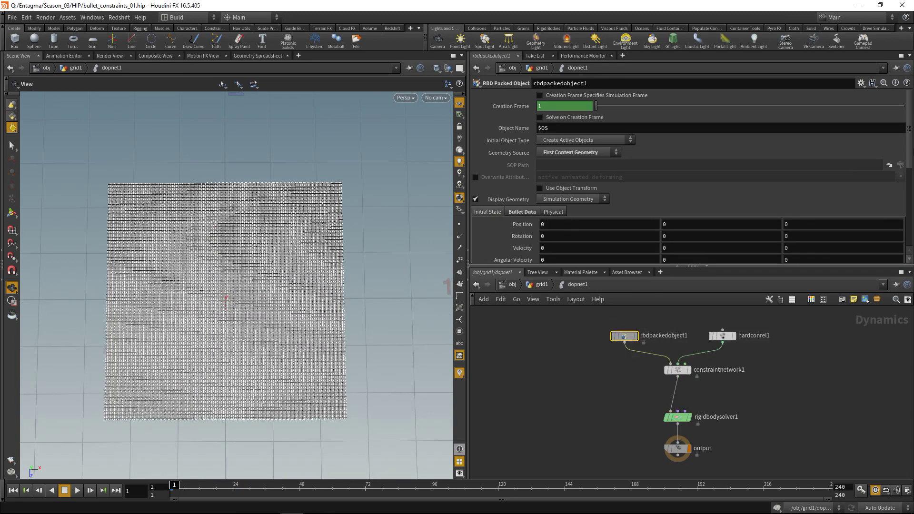
left_click_drag(910, 146, 911, 186)
scroll(527, 188, "up", 1)
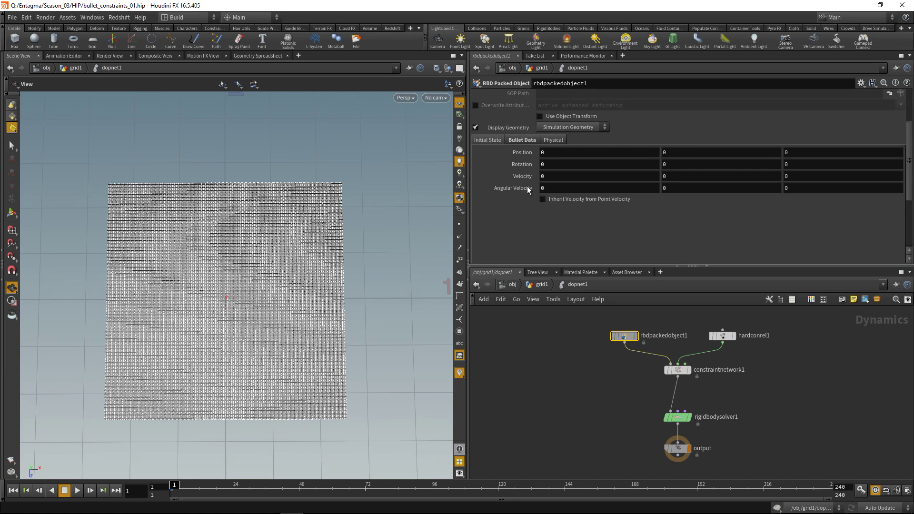
left_click(553, 199)
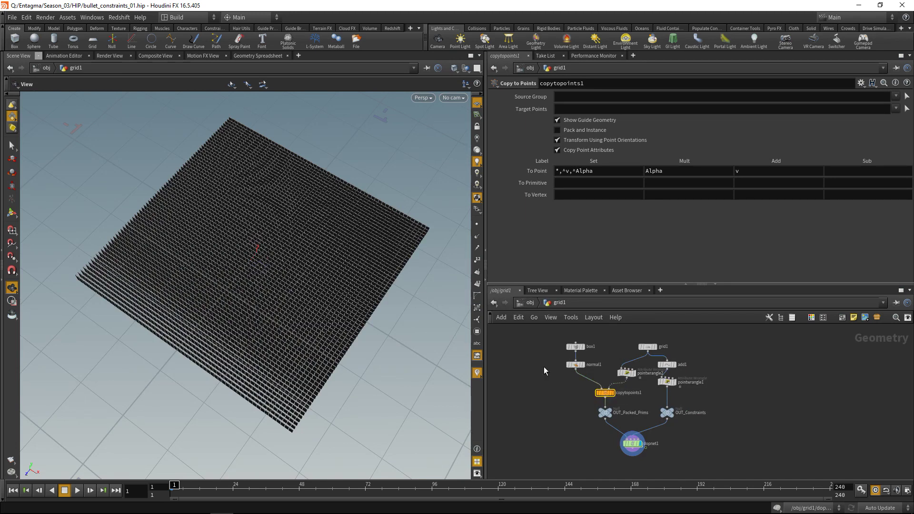
- Turn on Pack and Instance for copytopoints1's copied boxes
left_click(557, 131)
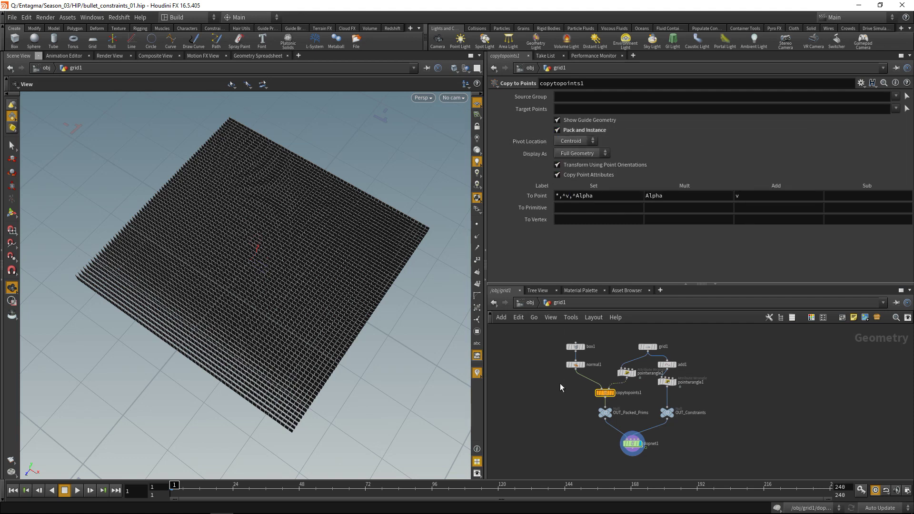
left_click(632, 443)
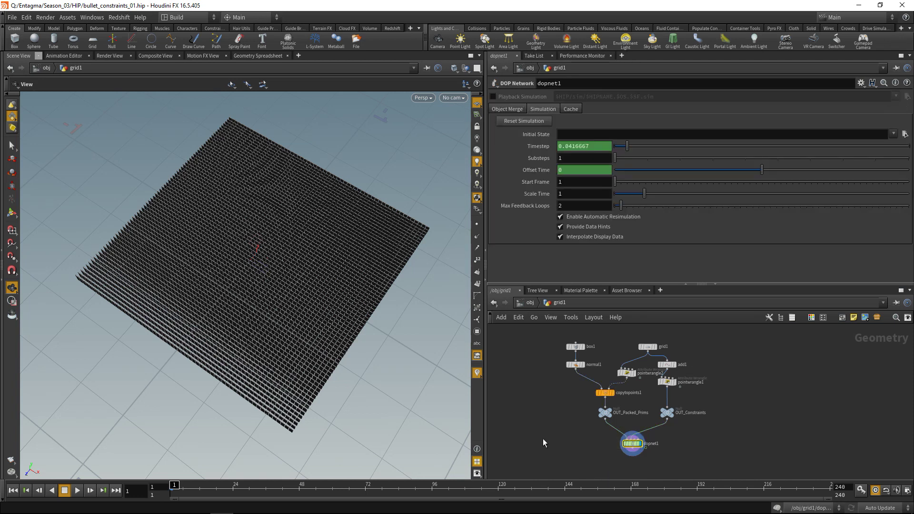
left_click(78, 492)
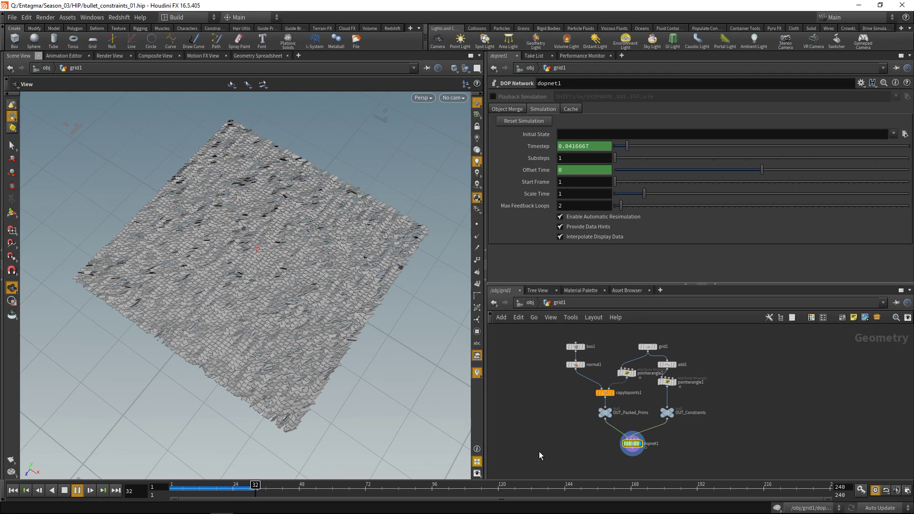
left_click(64, 490)
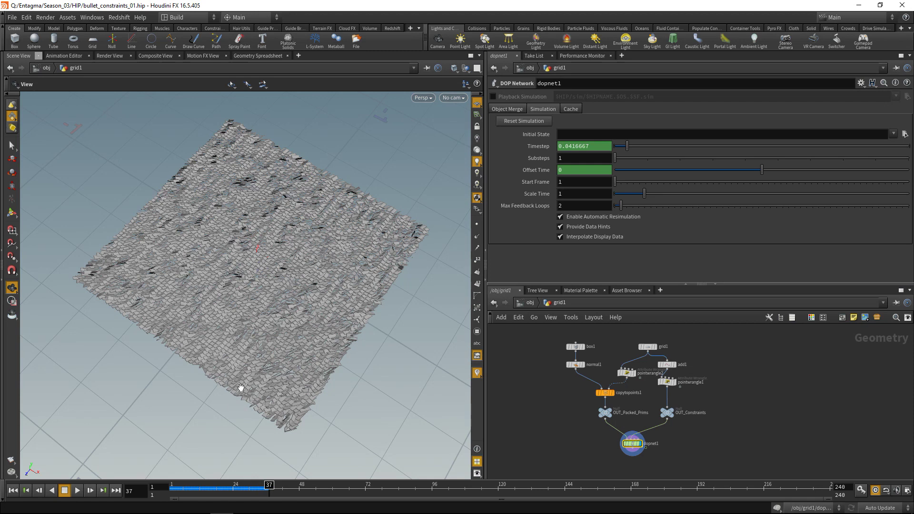
left_click_drag(219, 346, 280, 366)
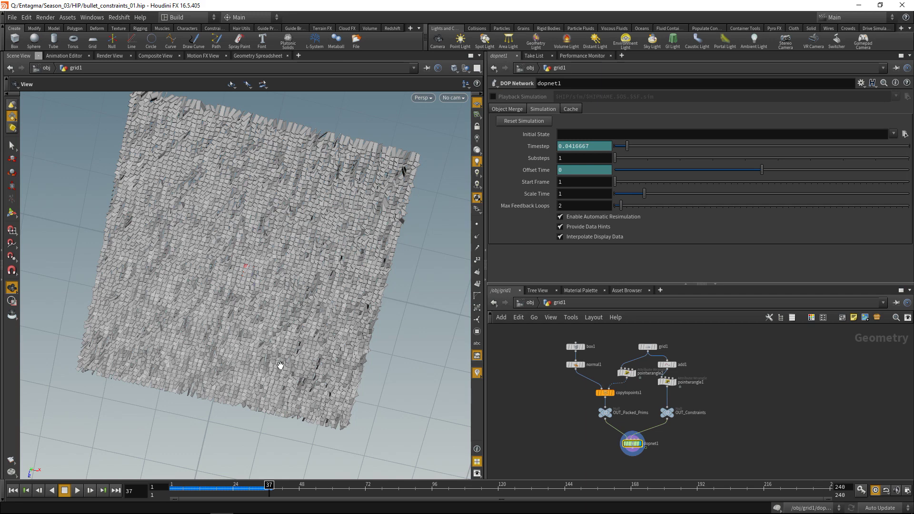
key("ctrl+Up")
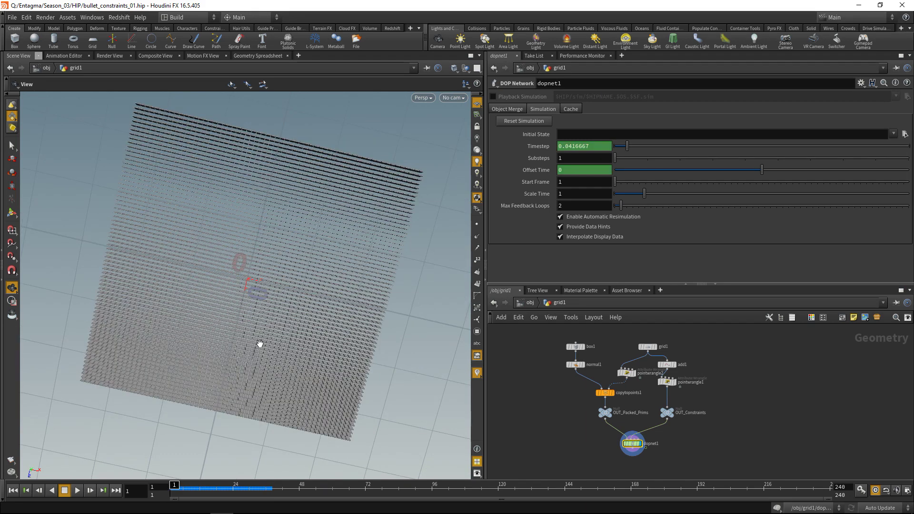
- Save the scene and move grid1 up to make room below it
mouse_move(270, 359)
left_mouse_down()
mouse_move(288, 333)
mouse_move(266, 347)
left_mouse_up()
key("ctrl+s")
middle_click_drag(667, 357, 642, 401)
mouse_move(623, 391)
left_mouse_down()
mouse_move(606, 341)
mouse_move(620, 386)
left_mouse_up()
middle_click_drag(567, 396, 589, 348)
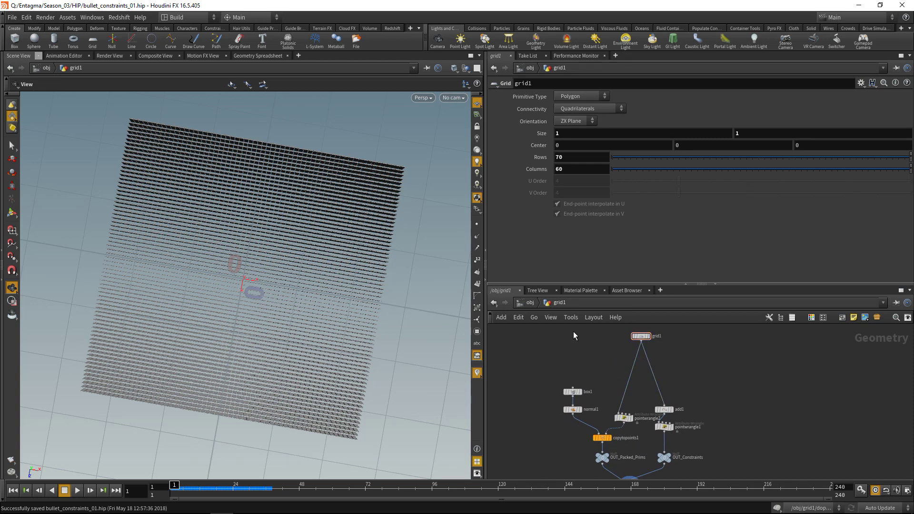
- Add an Attribute from Map node under grid1 mapping gauss.JPG, Invert V on, Float export
key("Tab")
type("attribfrom")
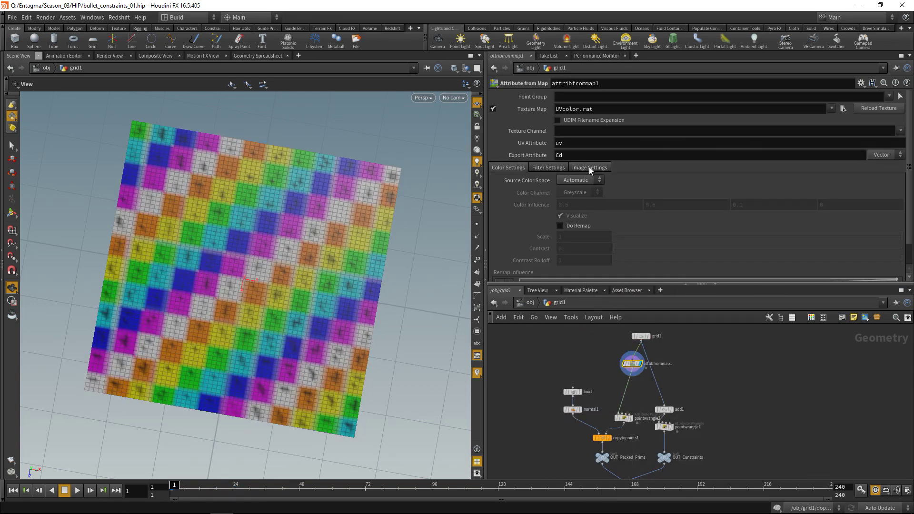
left_click(589, 167)
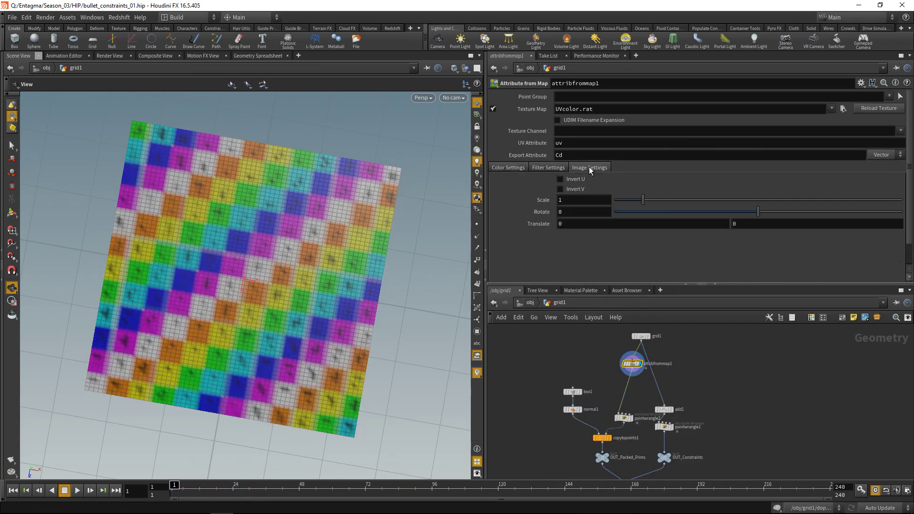
left_click(560, 189)
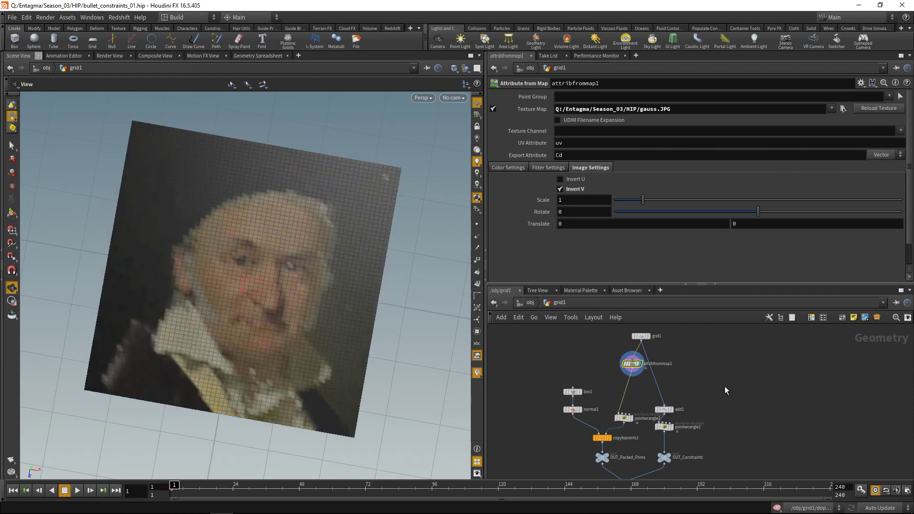
left_click(884, 156)
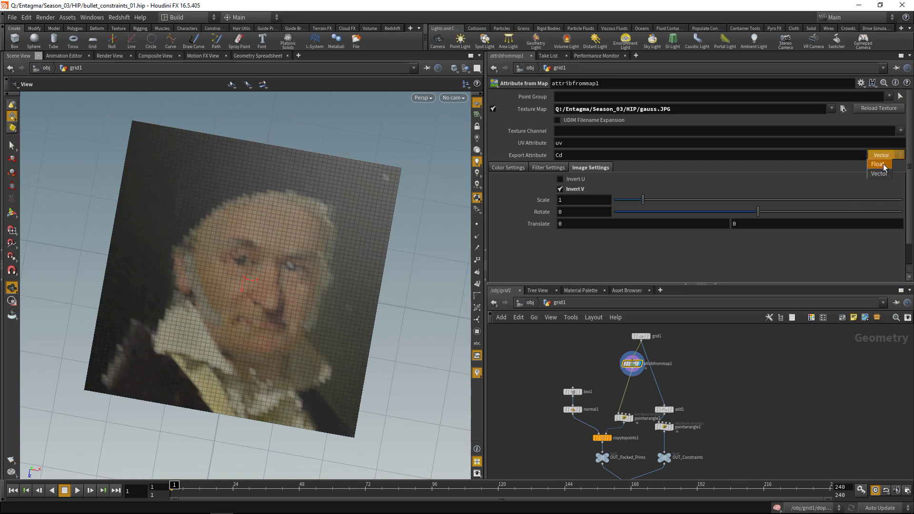
left_click(883, 166)
left_click_drag(636, 366, 627, 354)
- Add a PolyFrame node on the wire after attribfrommap1
key("Tab")
type("polyfr")
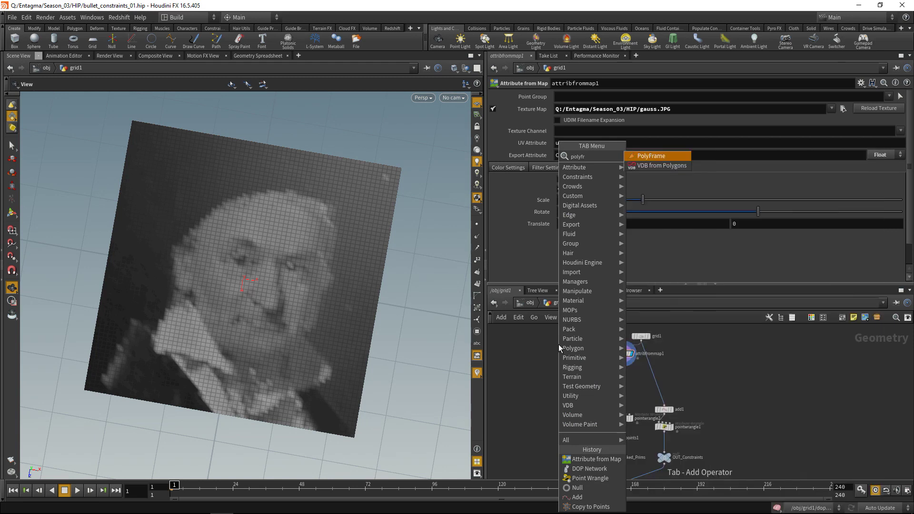
key("Return")
left_click(623, 372)
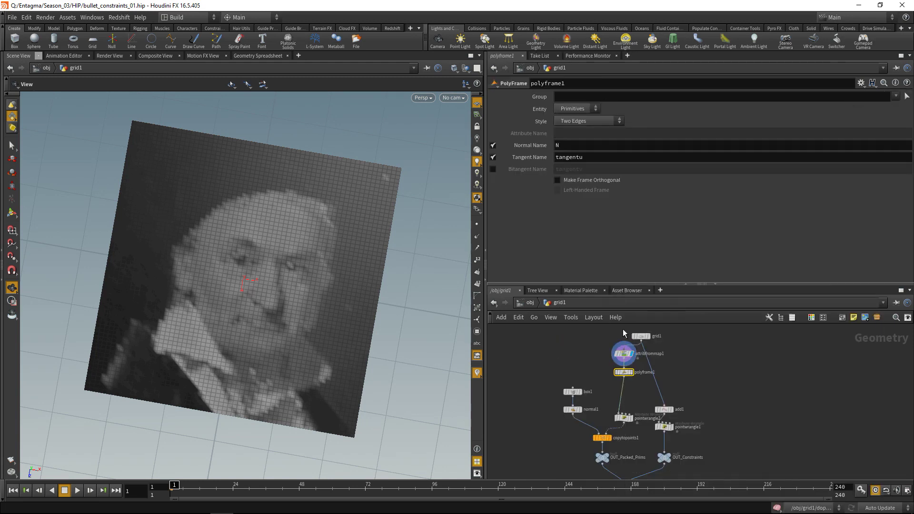
- Set polyframe1 to Attribute Gradient on Cd, normals off, tangent name w, then inspect its attributes
left_click(577, 121)
left_click(583, 180)
left_click(581, 134)
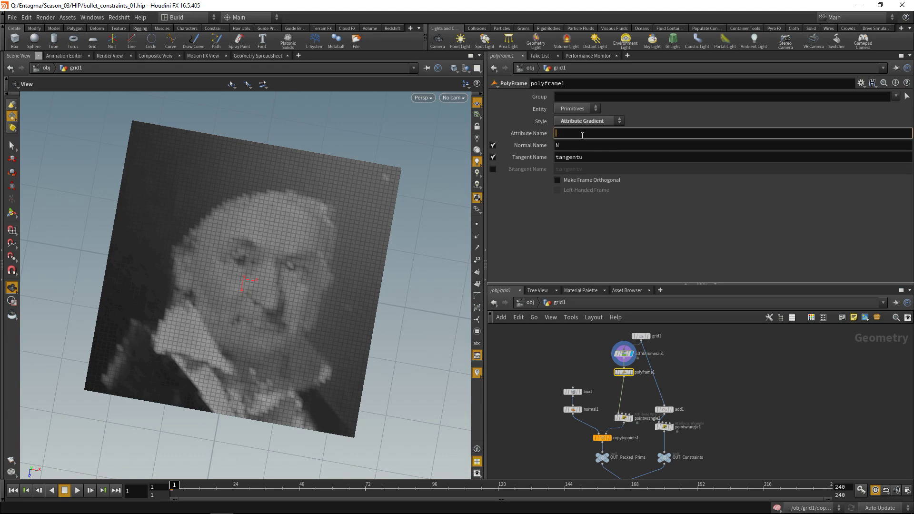
type("Cd")
left_click(493, 145)
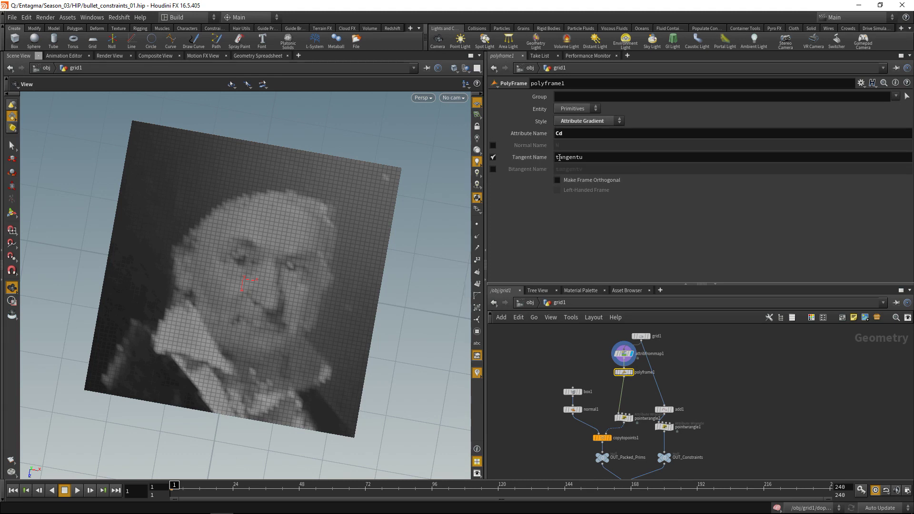
double_click(559, 158)
type("w")
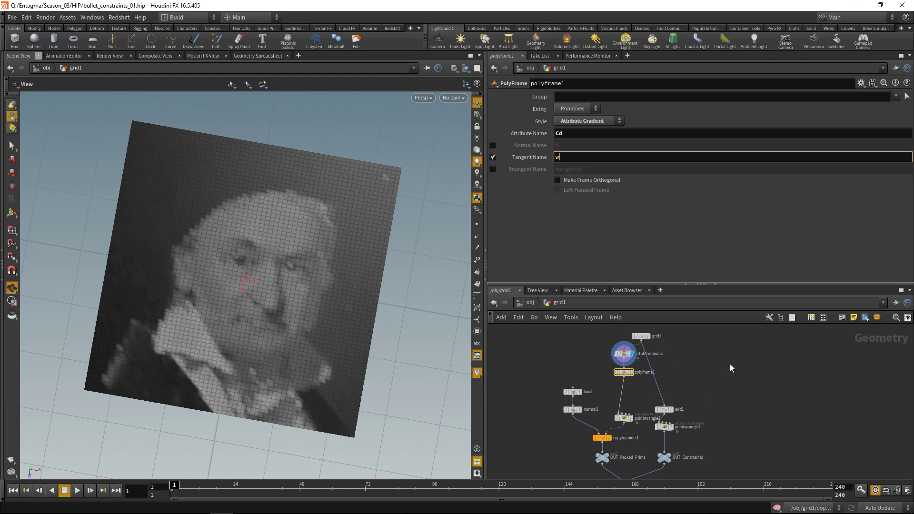
middle_click_drag(714, 373, 685, 350)
middle_click(623, 344)
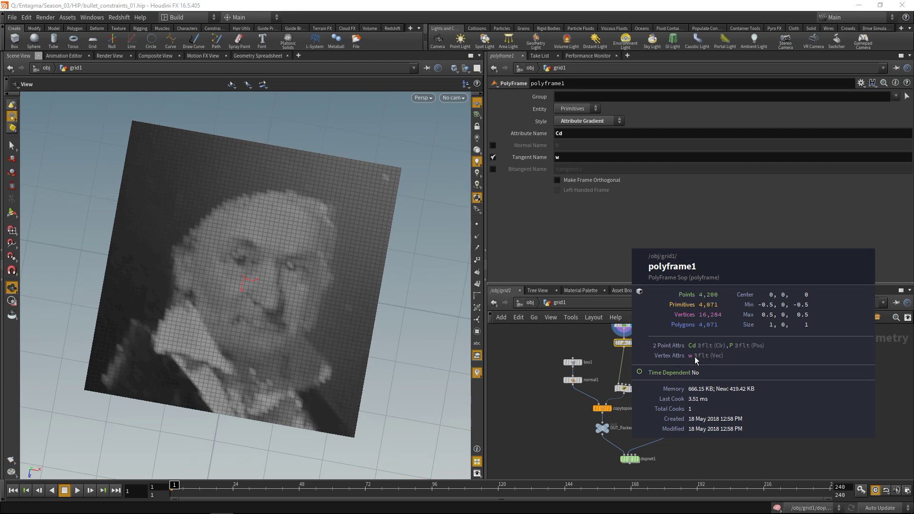
- Insert attribpromote1 between polyframe1 and pointwrangle2, promoting vertex attribute w to points
key("Tab")
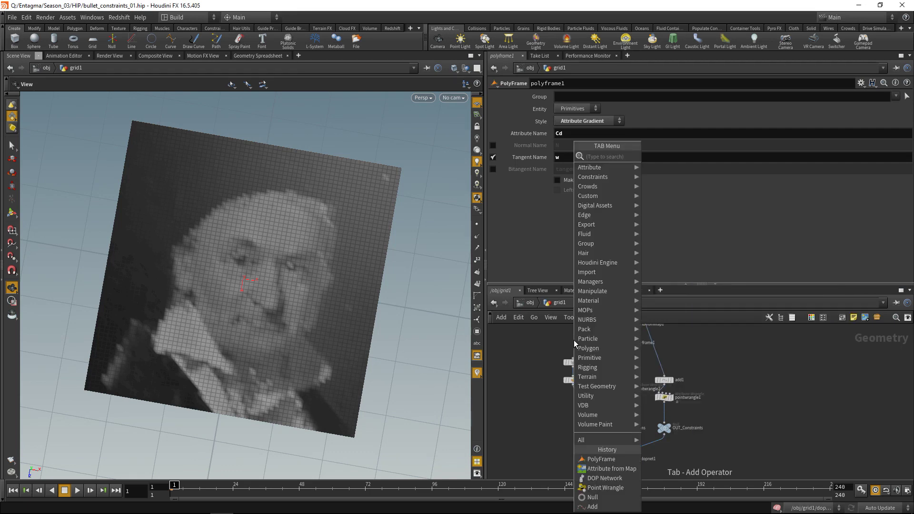
type("attribpro")
key("Return")
left_click(574, 343)
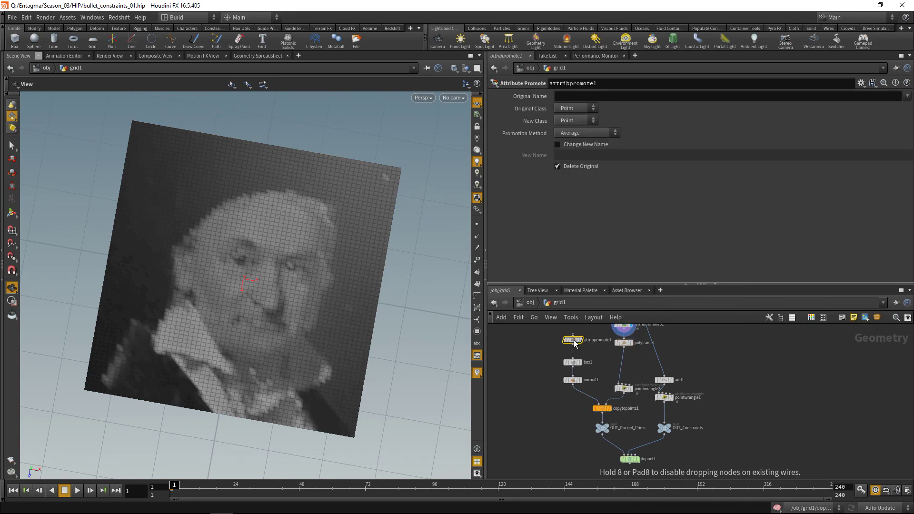
left_click_drag(574, 341, 624, 364)
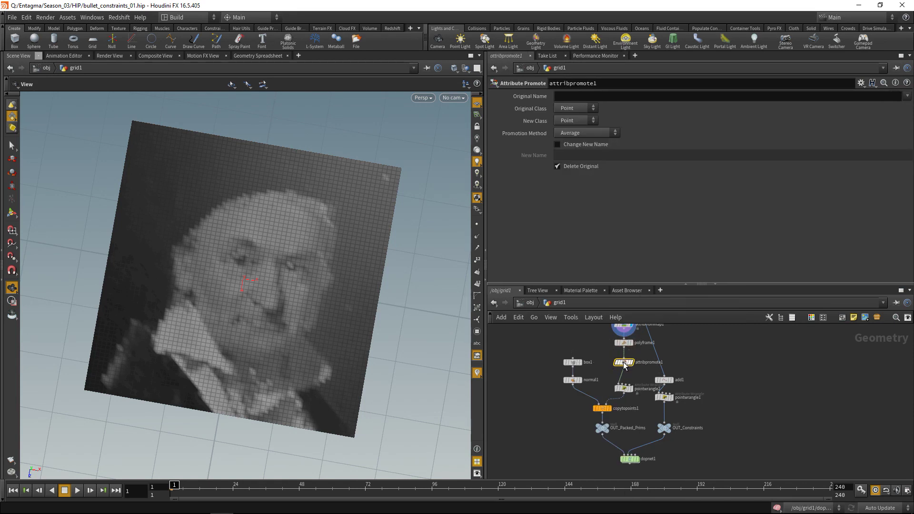
left_click(574, 97)
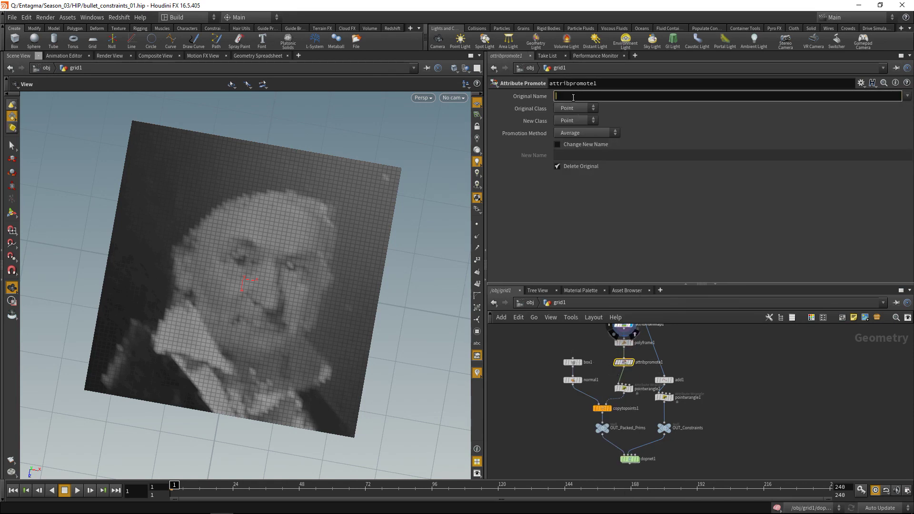
type("w")
left_click(576, 109)
left_click(568, 146)
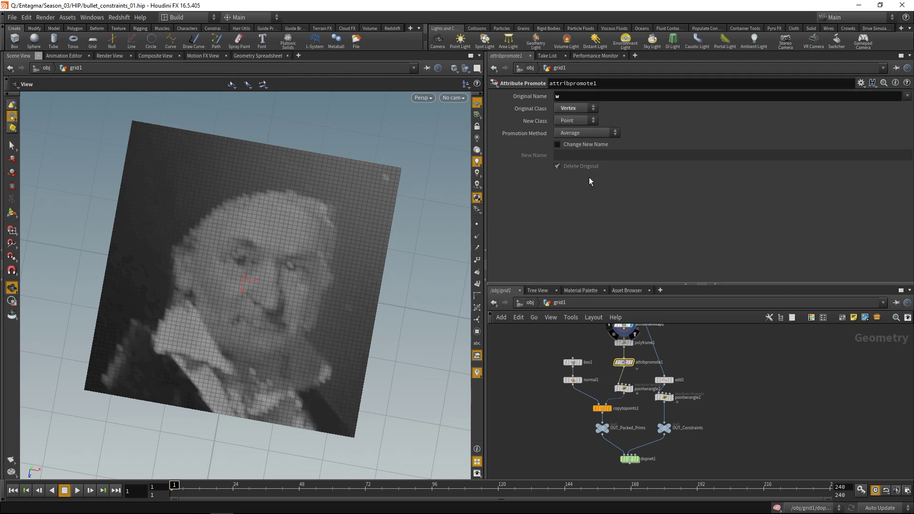
middle_click(629, 365)
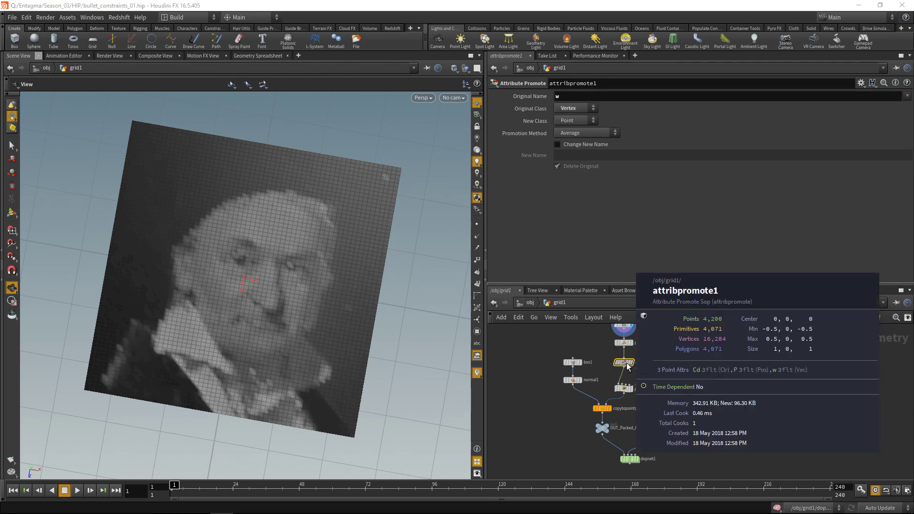
- Delete the random v@w = rand(...) line from pointwrangle2's code
left_click(624, 387)
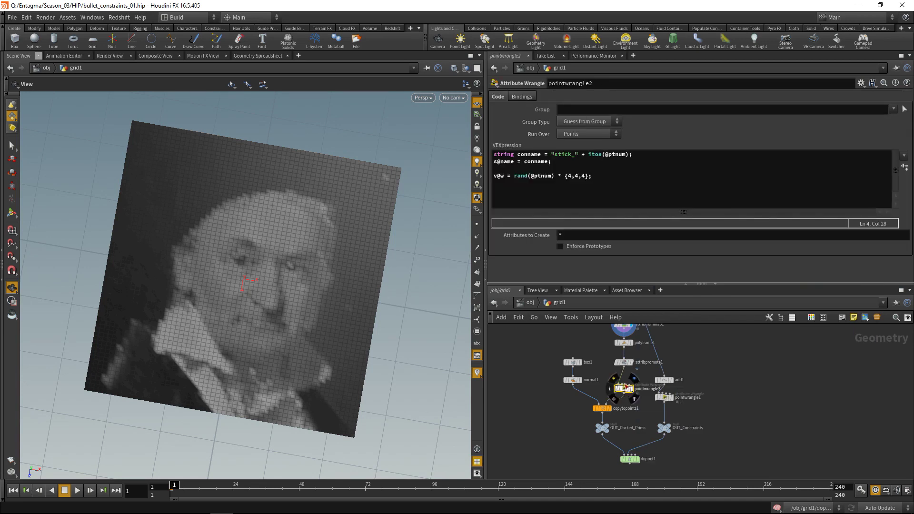
left_click(495, 176)
left_click_drag(594, 176, 477, 178)
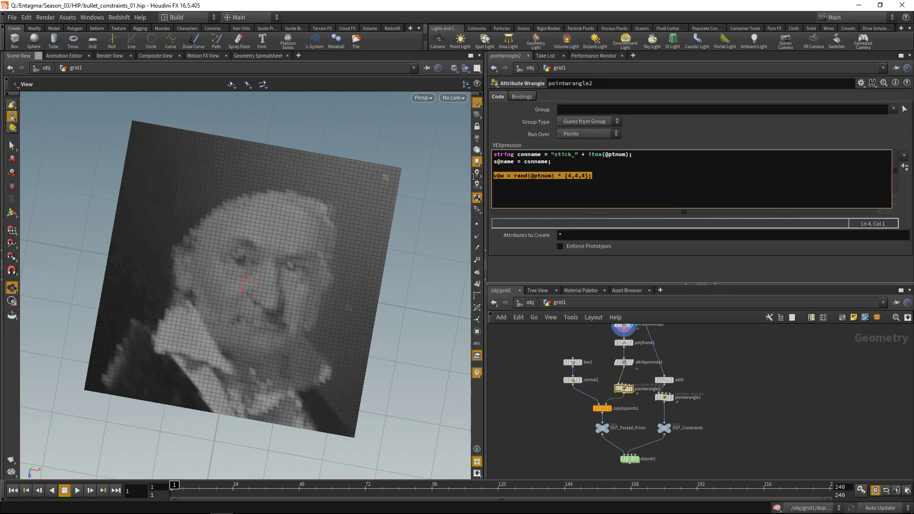
key("BackSpace")
key("BackSpace")
key("BackSpace")
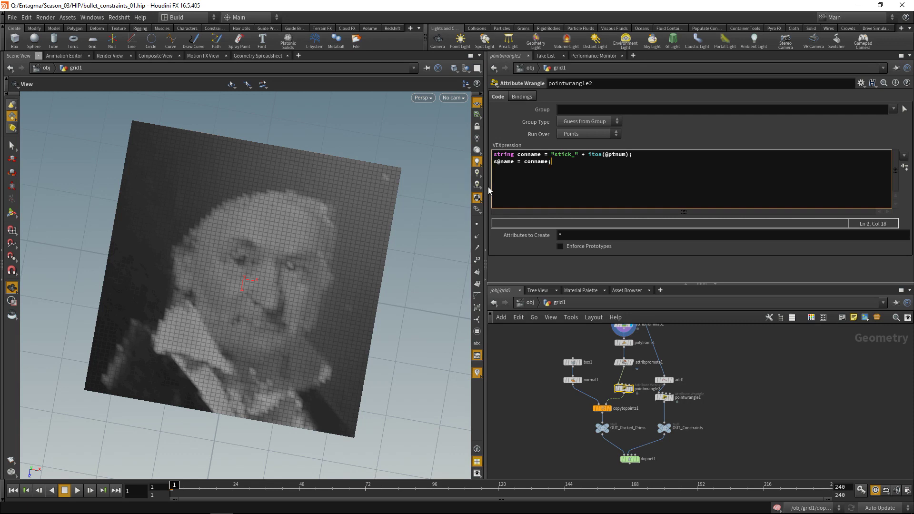
- Set dopnet1's display flag to show the simulated box grid, and save the scene
middle_click_drag(643, 468, 635, 446)
left_click(633, 446)
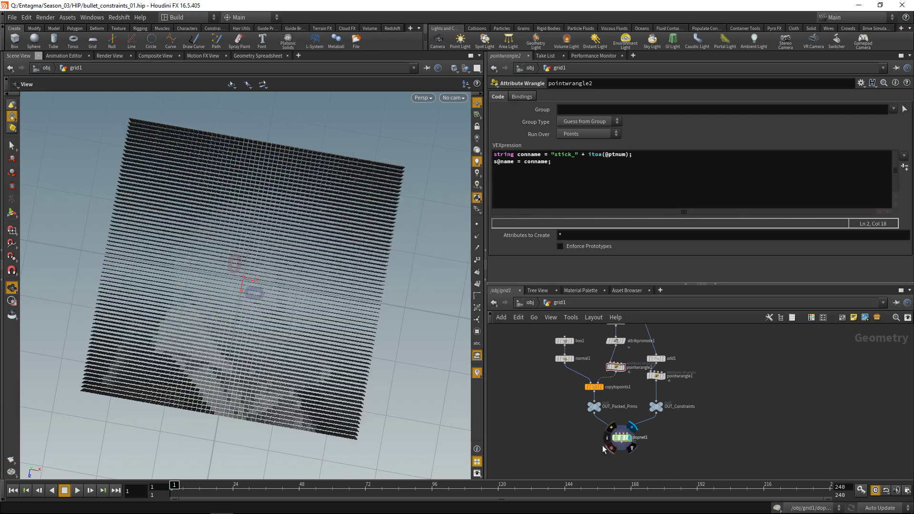
key("ctrl+s")
left_click_drag(288, 398, 298, 353)
- Add v@Cd = {1,1,1}; to pointwrangle2's VEXpression so every box turns white
middle_click_drag(618, 375, 605, 409)
left_click(604, 405)
left_click(548, 176)
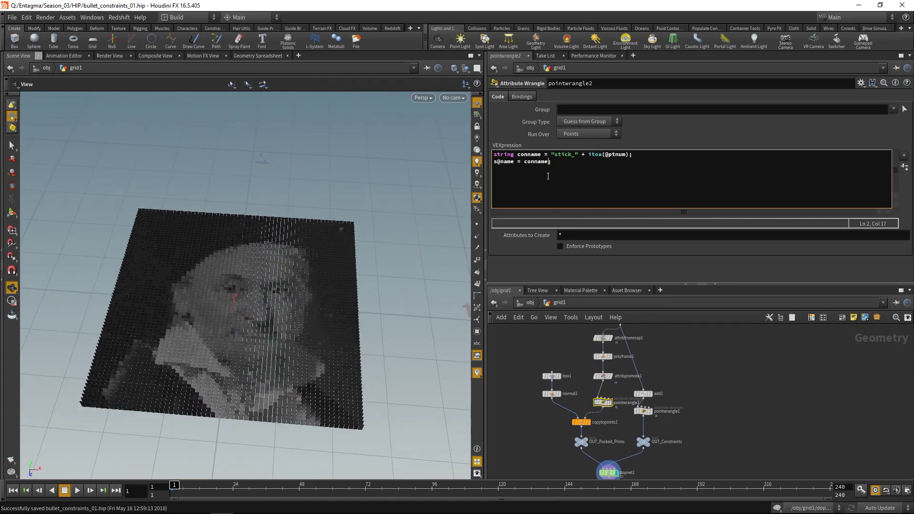
key("End")
key("Return")
key("Return")
type("v@Cd ")
type("= {1,0};")
key("Left")
key("Left")
type("1,1,1")
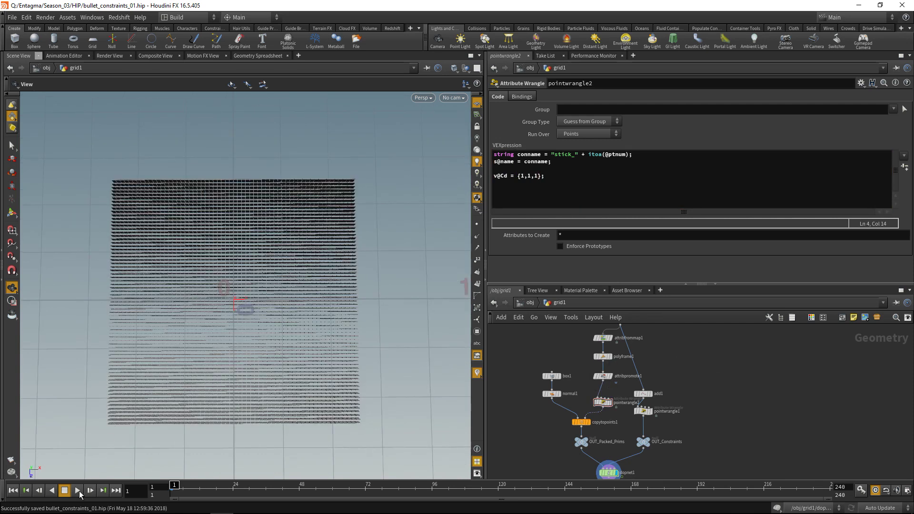
- Play the Bullet simulation to frame 105, watching the white boxes trace the portrait pattern
left_click(78, 491)
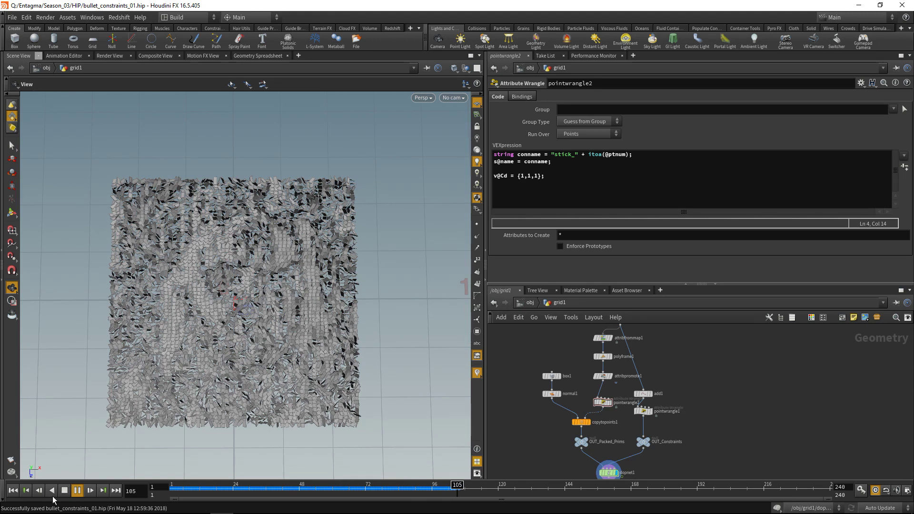
- Stop playback, rewind to frame 1, and dive into dopnet1
left_click(65, 490)
left_click(12, 490)
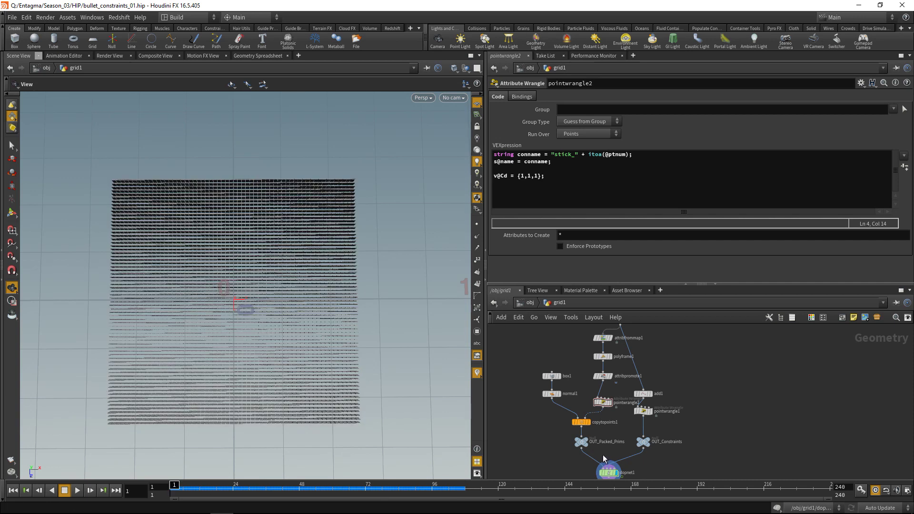
middle_click_drag(700, 442, 702, 431)
left_click(603, 429)
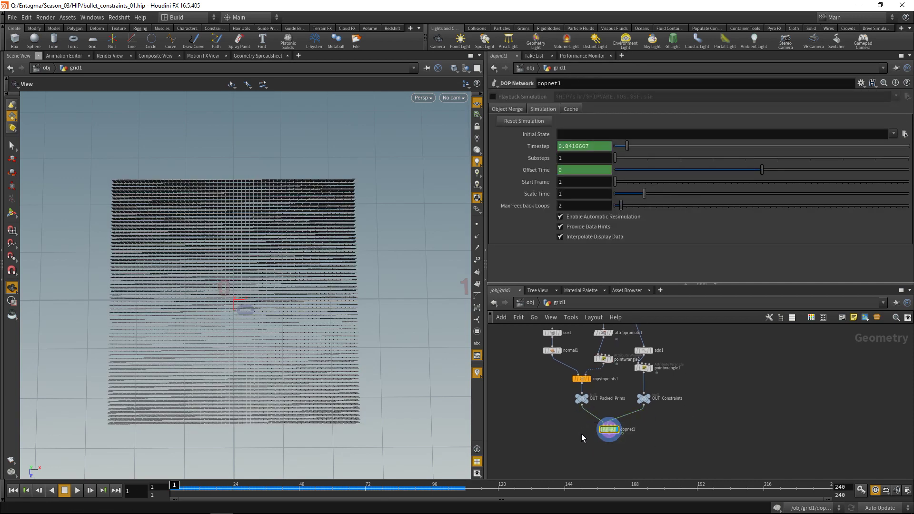
key("Return")
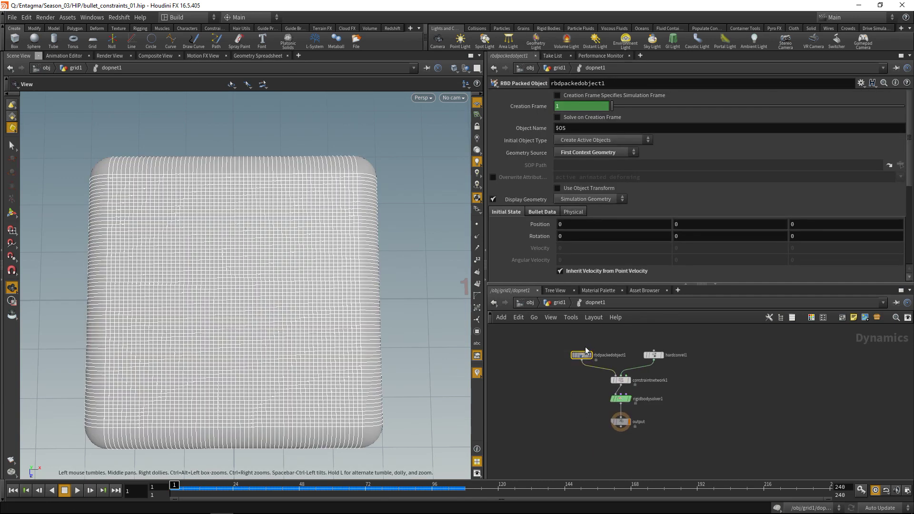
- Turn off Inherit Velocity from Point Velocity on rbdpackedobject1
left_click(559, 271)
left_click_drag(578, 441, 631, 405)
scroll(630, 405, "up", 5)
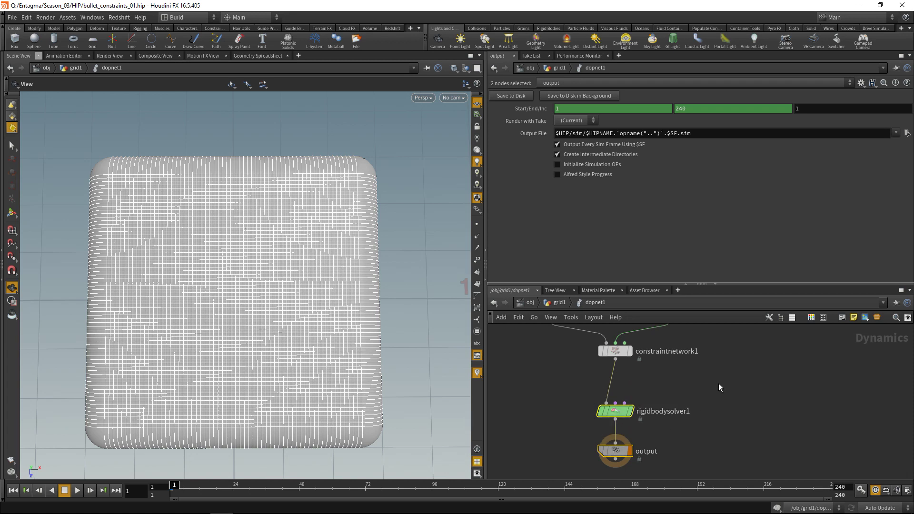
- Add a Geometry Wrangle node (geow) inside dopnet1
key("Tab")
type("geow")
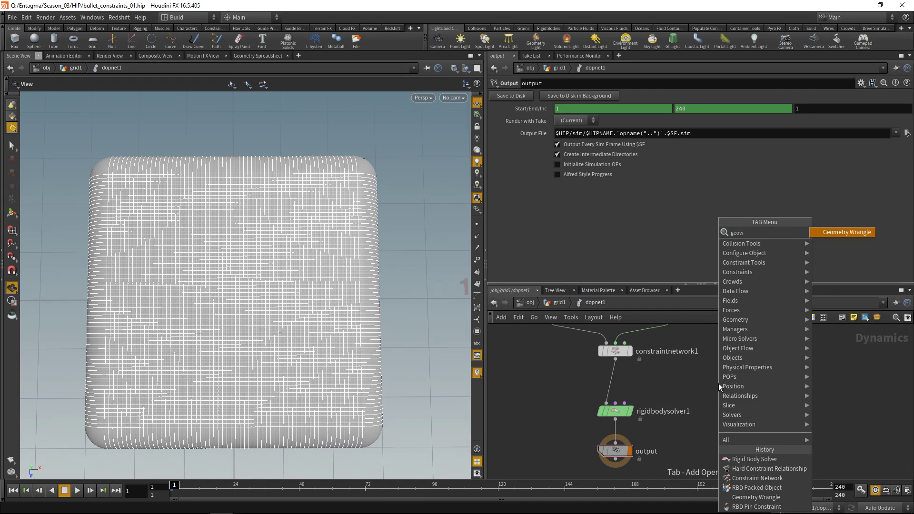
key("Return")
left_click(718, 383)
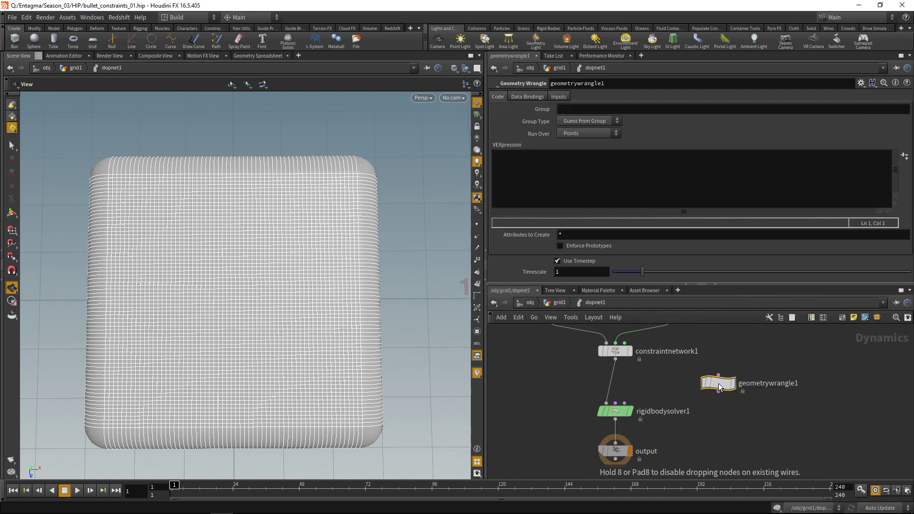
- Set wrangle inputs 1 and 2 to First and Second Context Geometry and wire it into rigidbodysolver1's third input
left_click(559, 97)
left_click(565, 110)
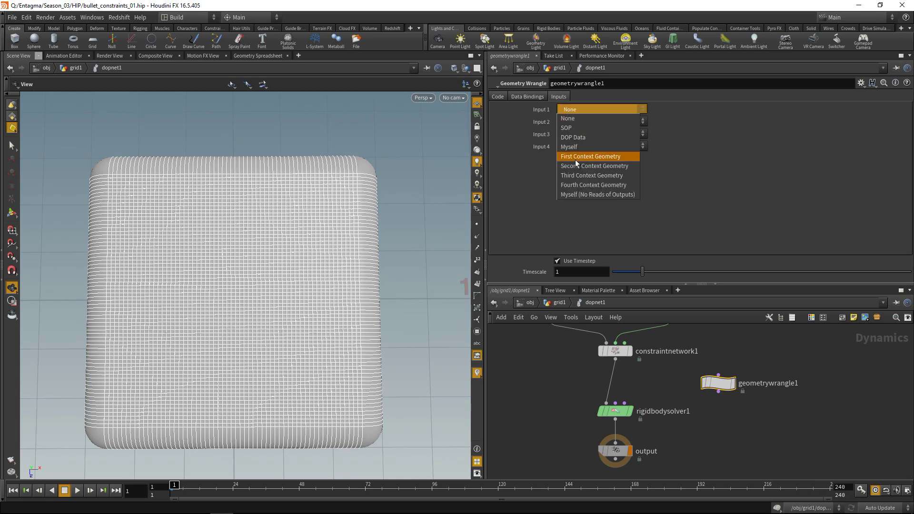
left_click(575, 159)
left_click(573, 121)
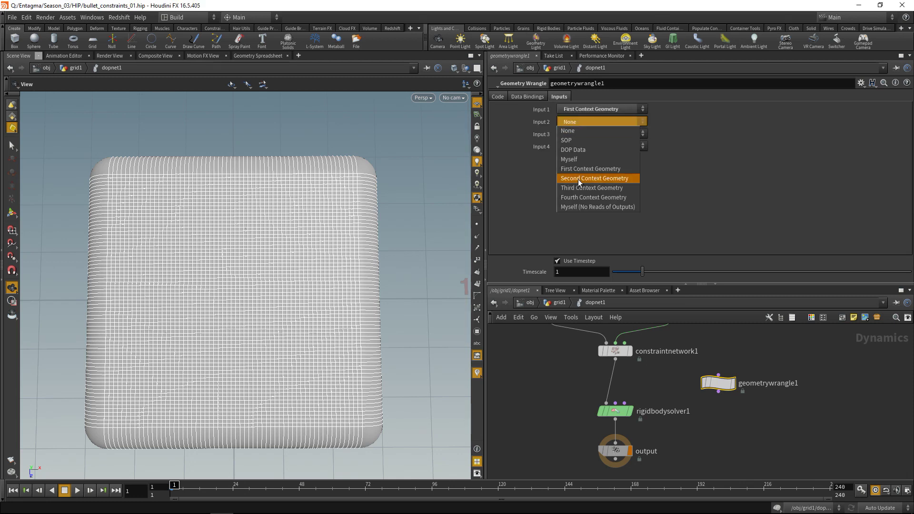
left_click(578, 179)
left_click_drag(718, 391, 624, 403)
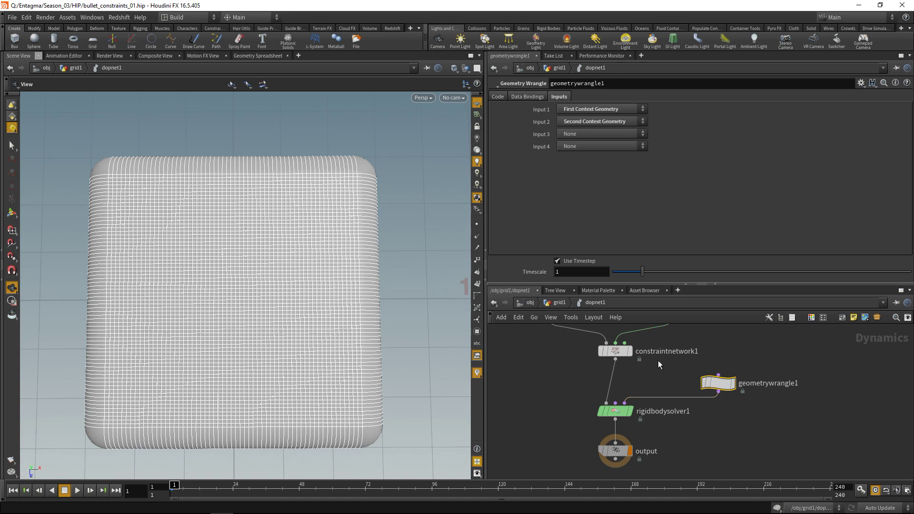
left_click(502, 95)
left_click(584, 184)
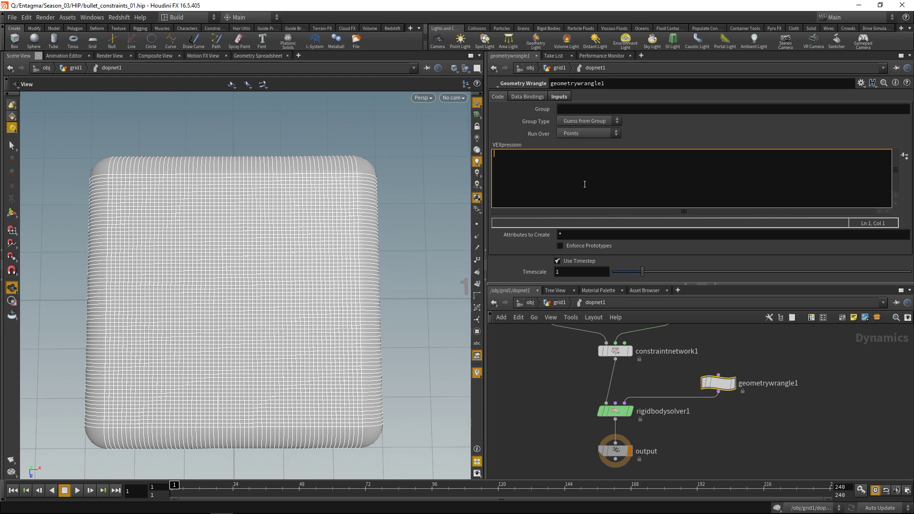
type("v@w")
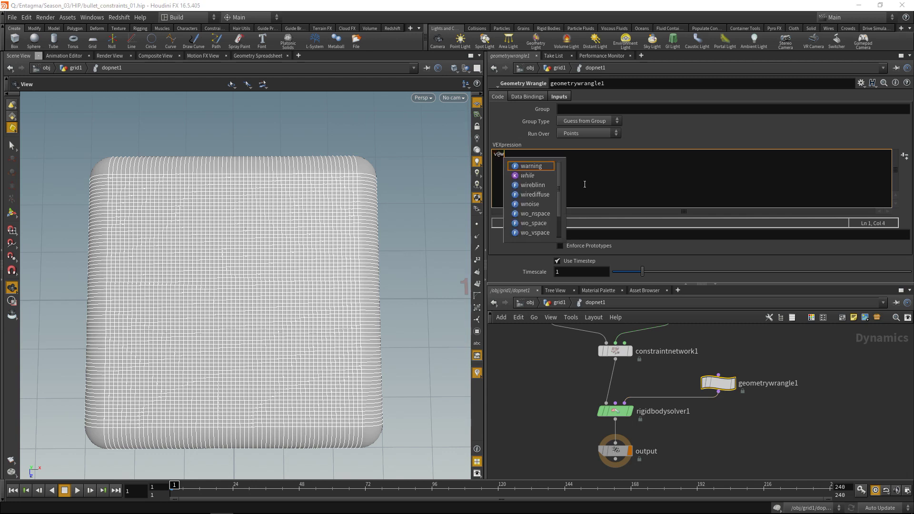
type(" =")
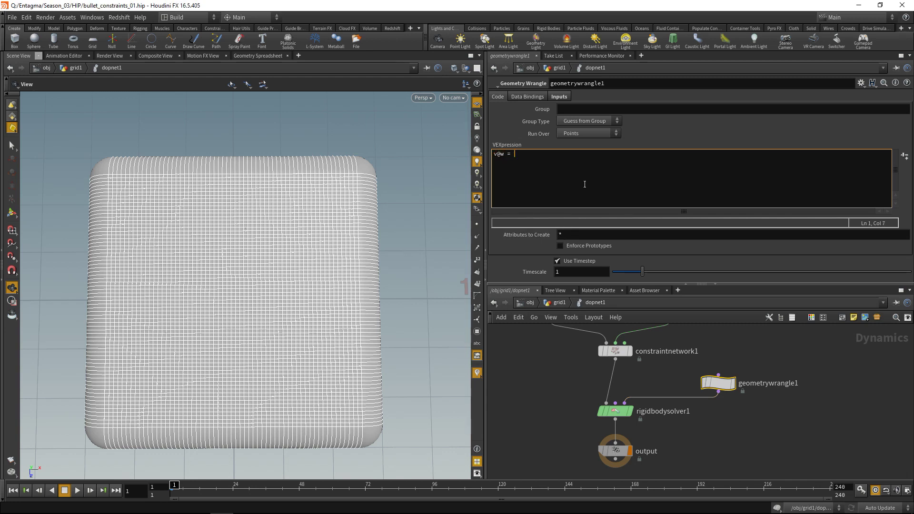
type(" point(0, \"w\", @ptnum);u")
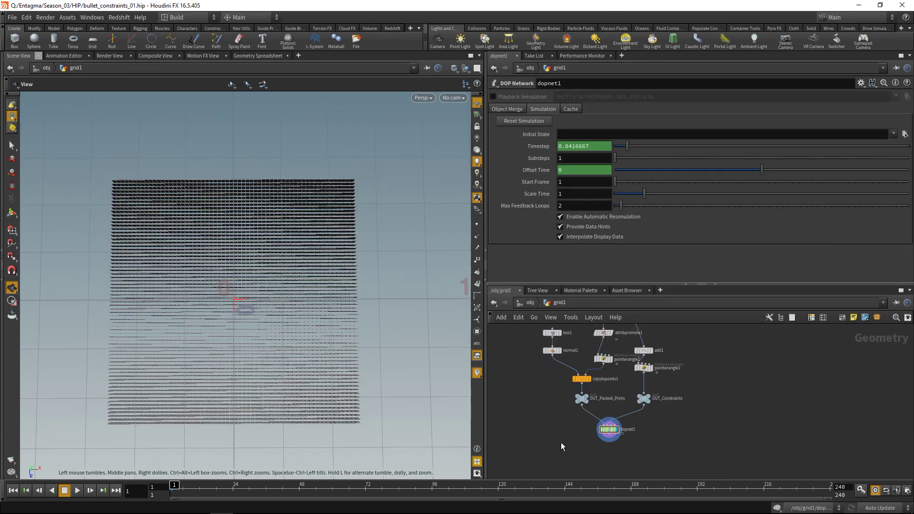
- Save the scene and play the 50-frame simulation until the portrait appears around frame 44
key("ctrl+s")
left_click(77, 490)
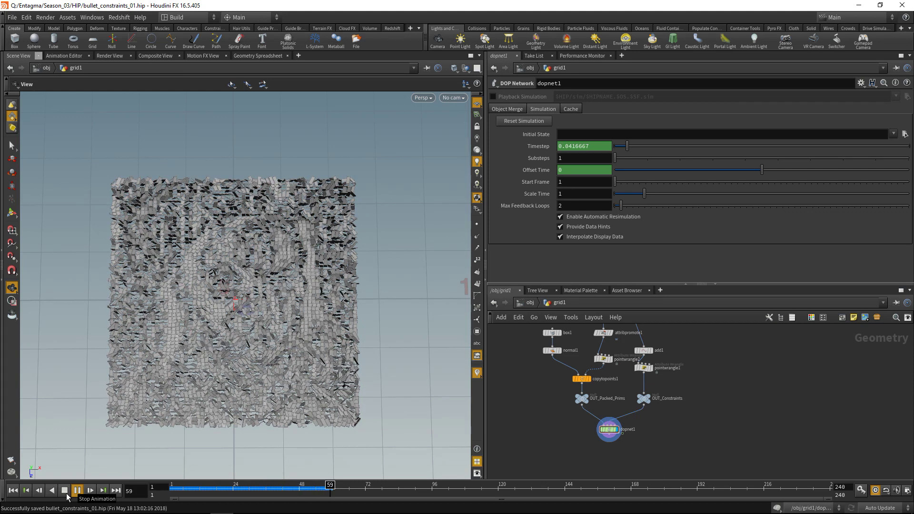
key("ctrl+s")
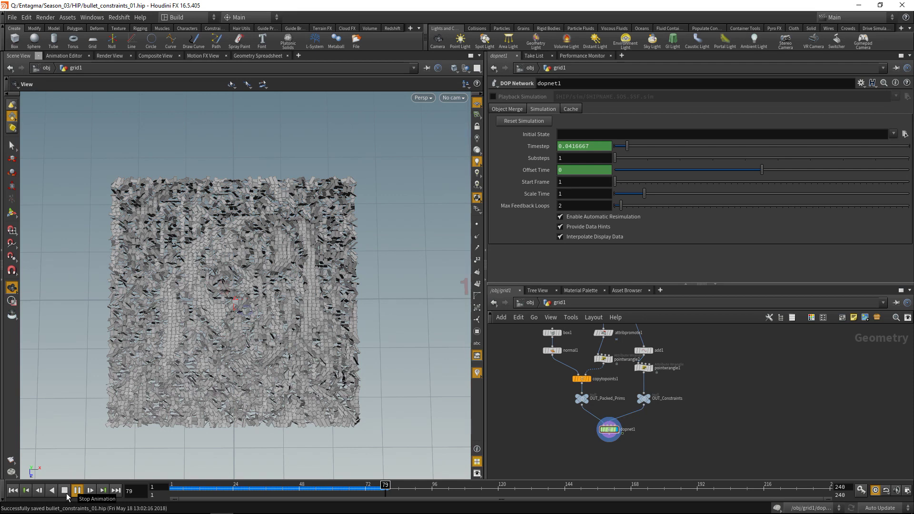
key("ctrl+s")
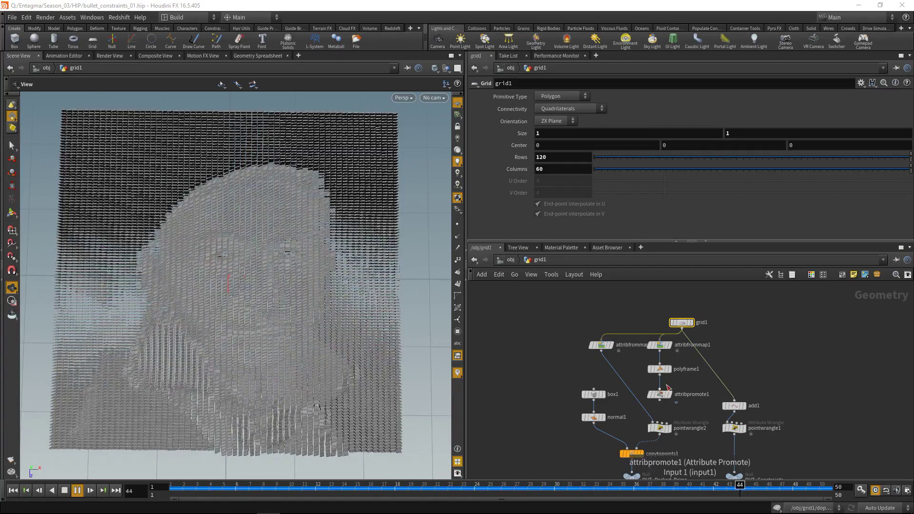
- Select attribfrommap2 to show its settings mapping $HIP/gauss.JPG into attribute w
mouse_move(664, 350)
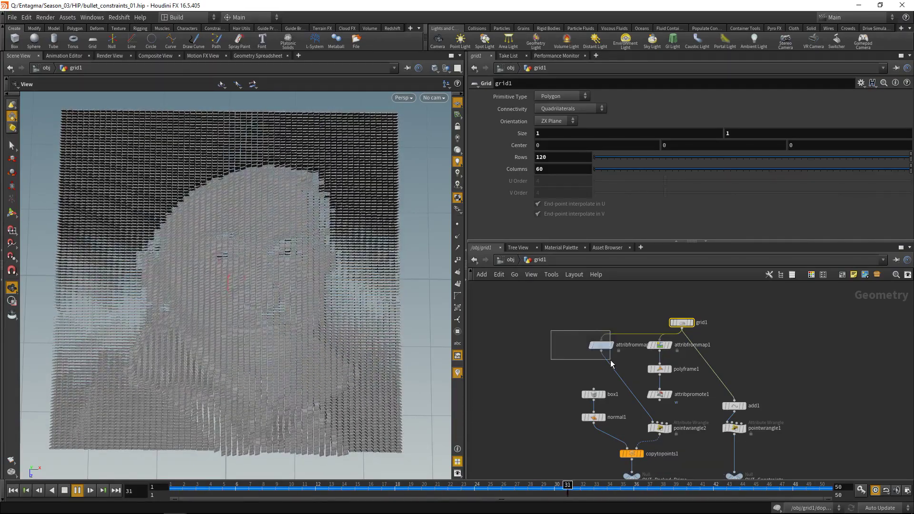
left_click(601, 345)
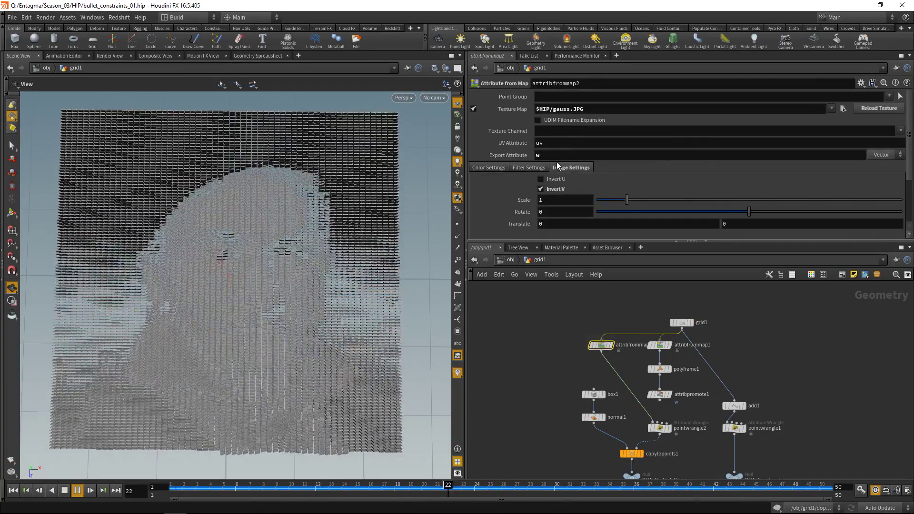